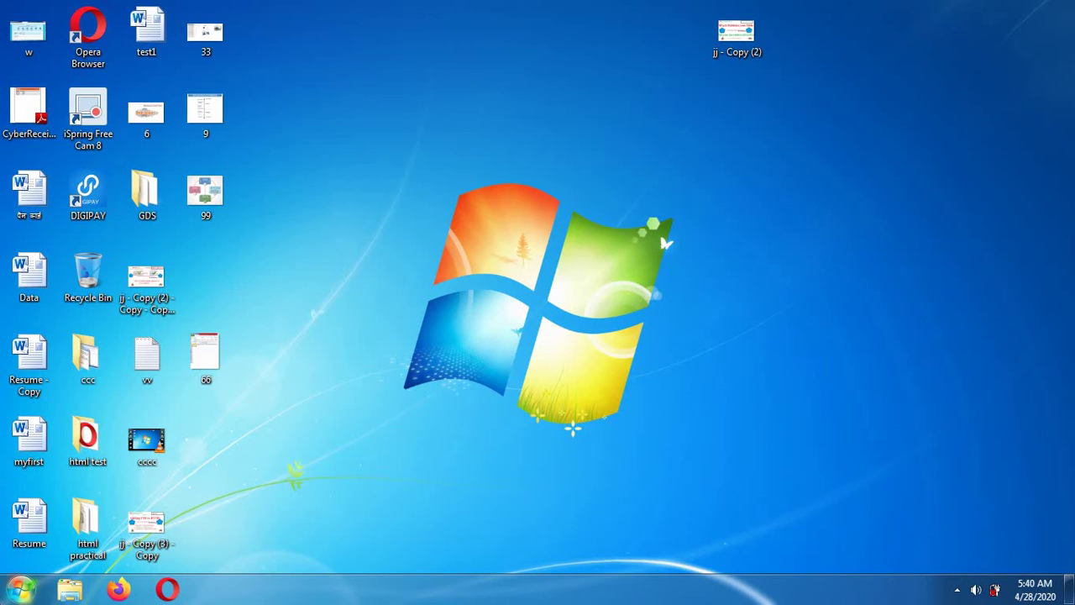
# Start Microsoft Access 2010 and dismiss the Office activation wizard
pyautogui.click(20, 590)
pyautogui.moveTo(192, 316)
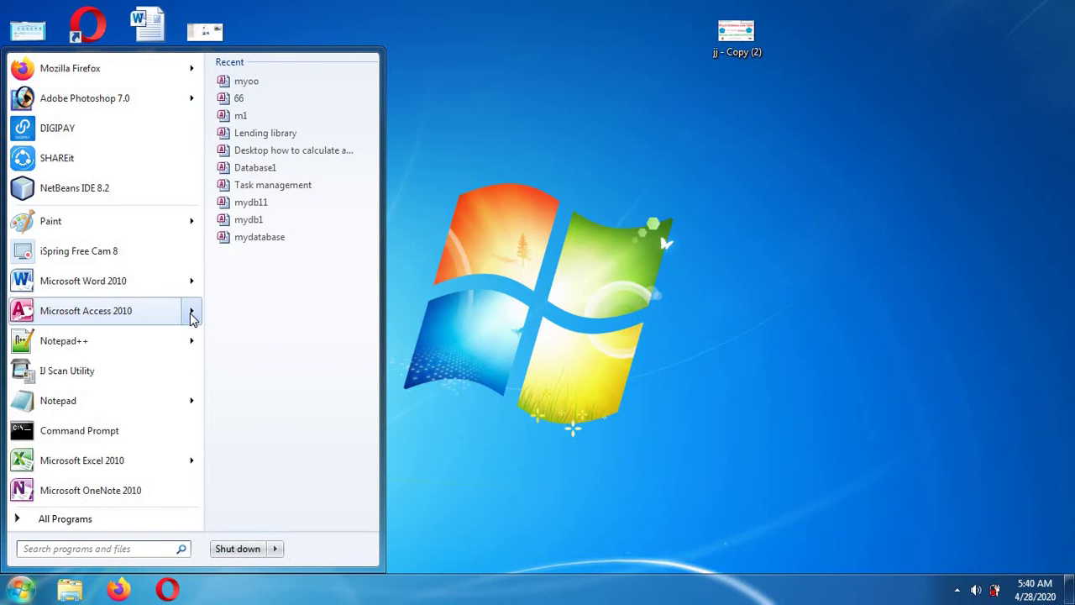
pyautogui.click(149, 311)
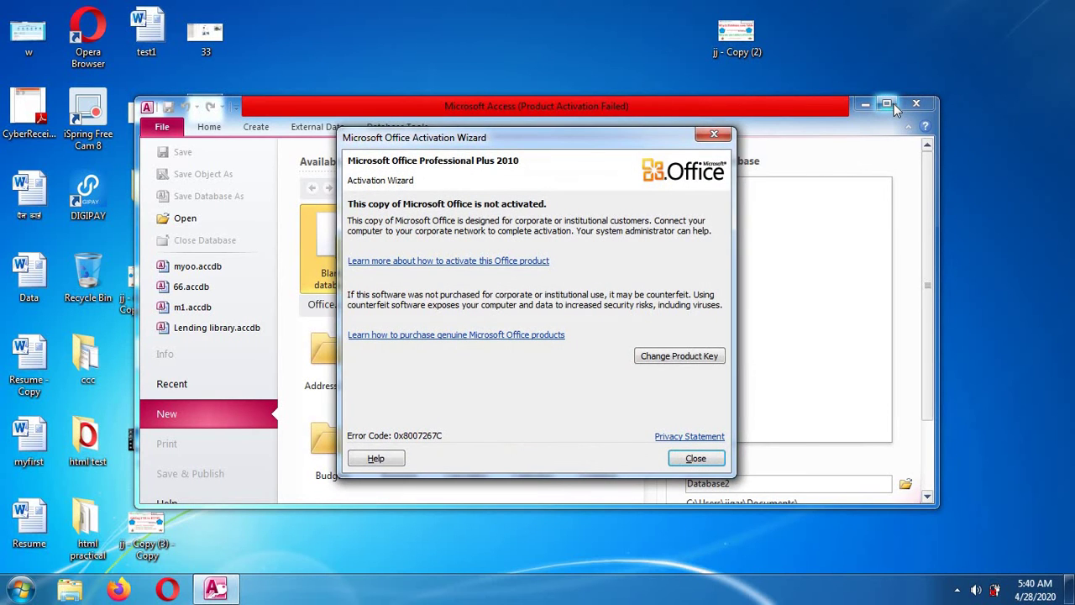
pyautogui.click(724, 133)
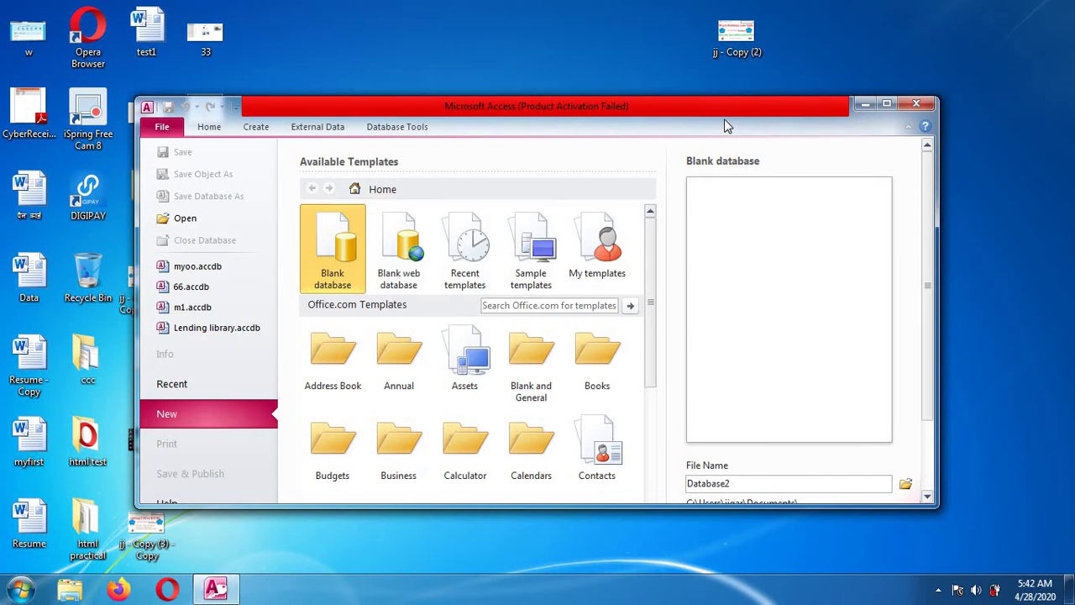
# Look through the installed Microsoft Office programs to locate Microsoft Access 2010, and return to the open Access window
pyautogui.click(868, 105)
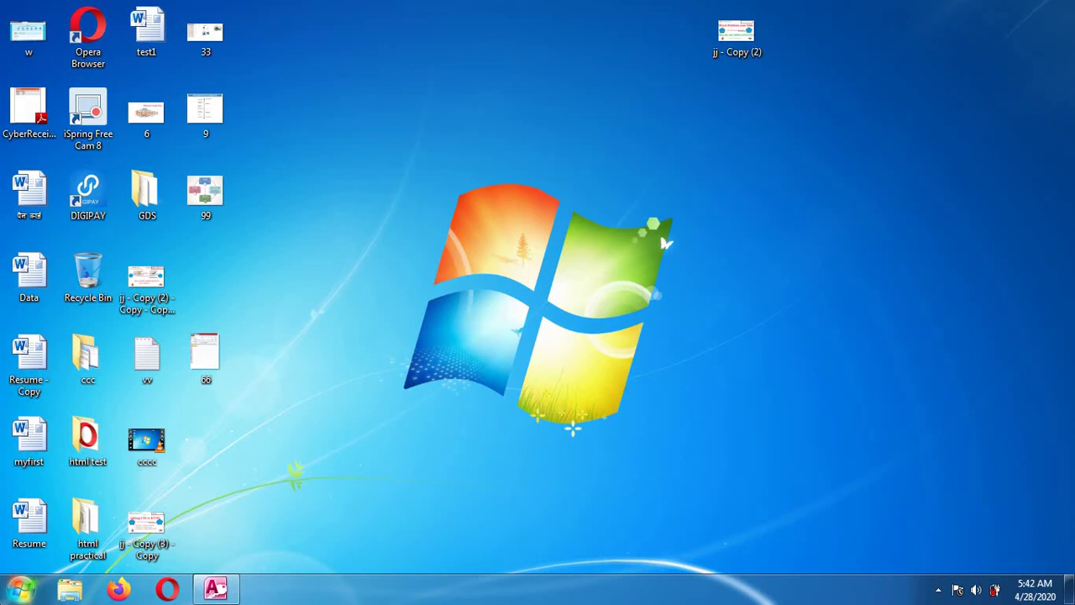
pyautogui.click(20, 590)
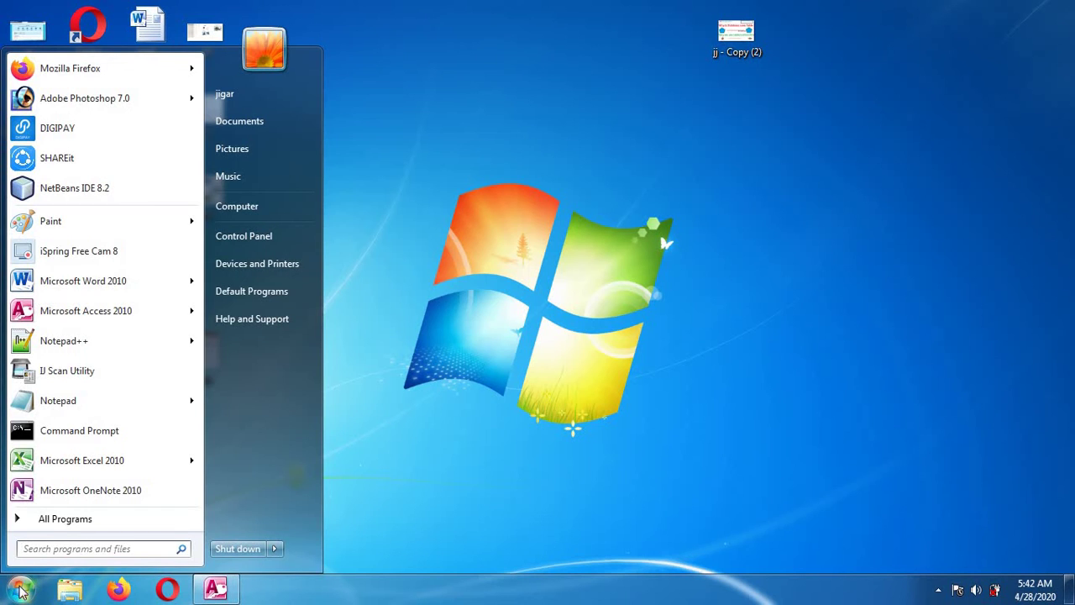
pyautogui.click(57, 520)
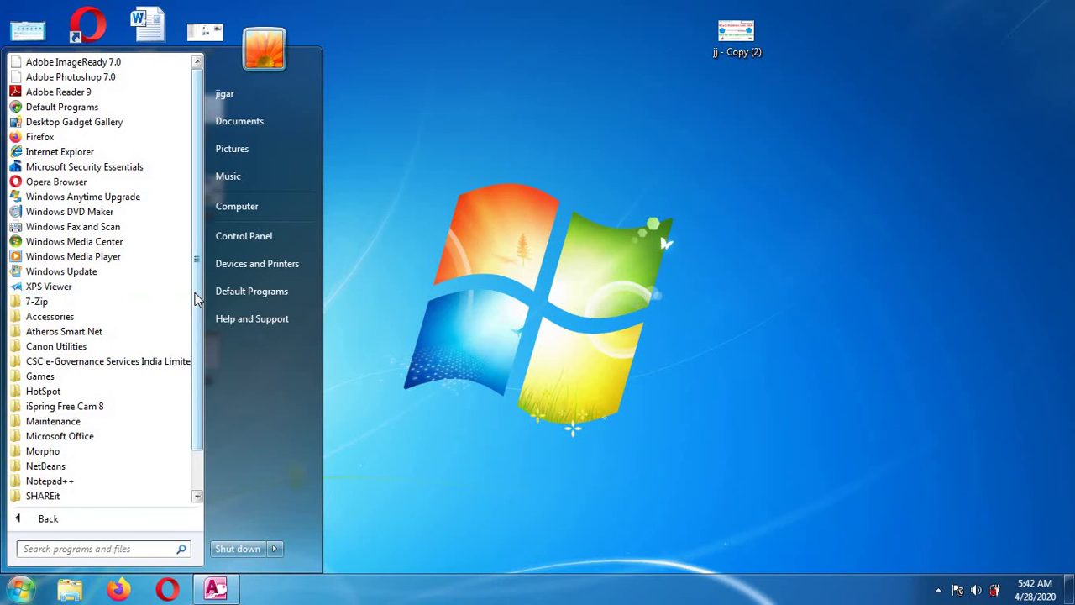
pyautogui.moveTo(194, 299); pyautogui.dragTo(202, 341)
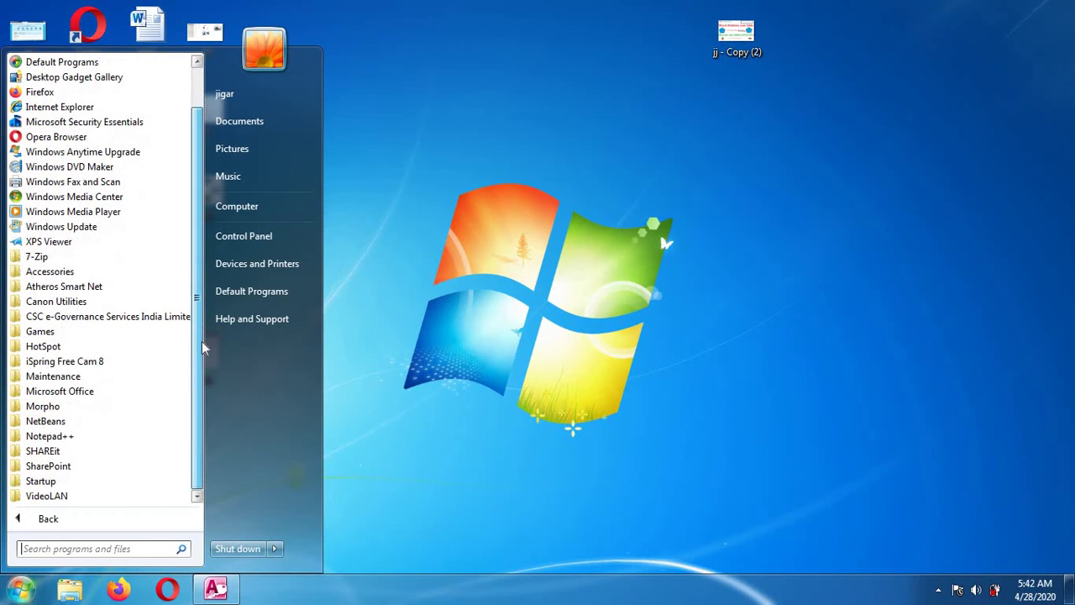
pyautogui.click(96, 395)
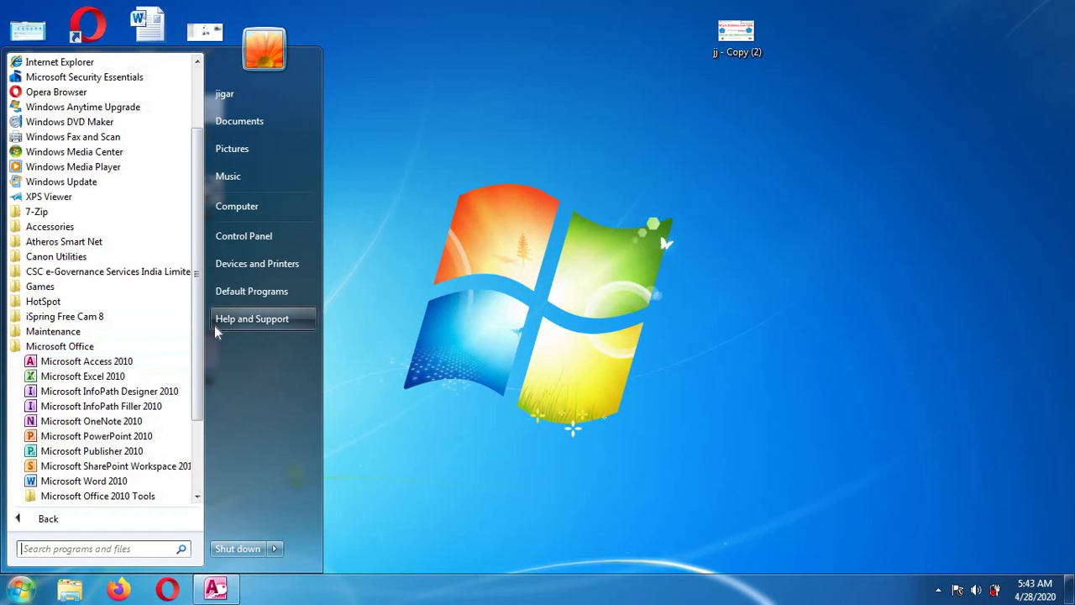
pyautogui.moveTo(200, 340); pyautogui.dragTo(200, 381)
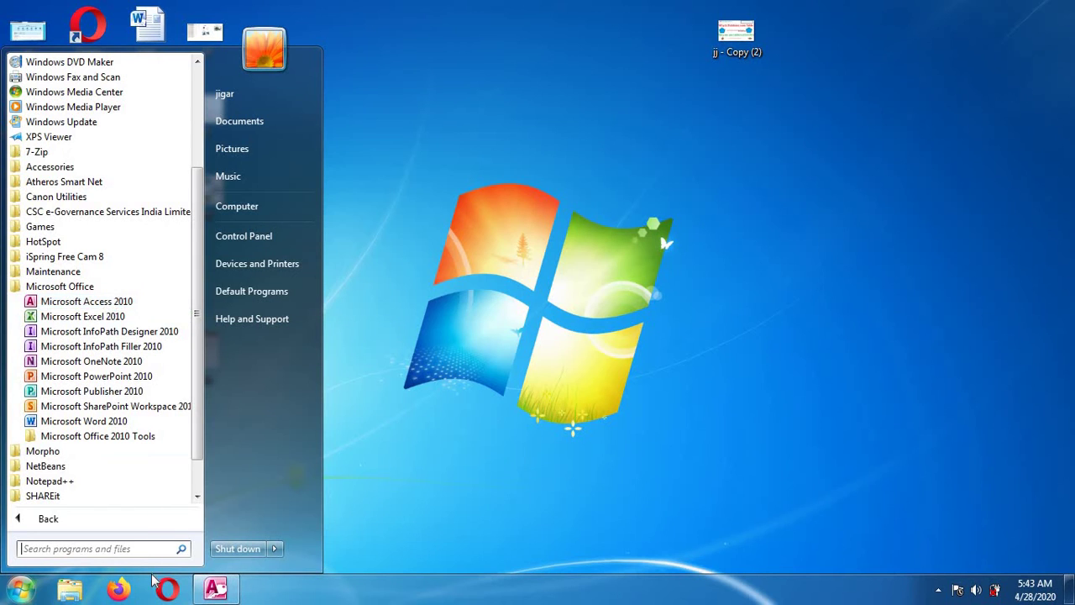
pyautogui.click(225, 595)
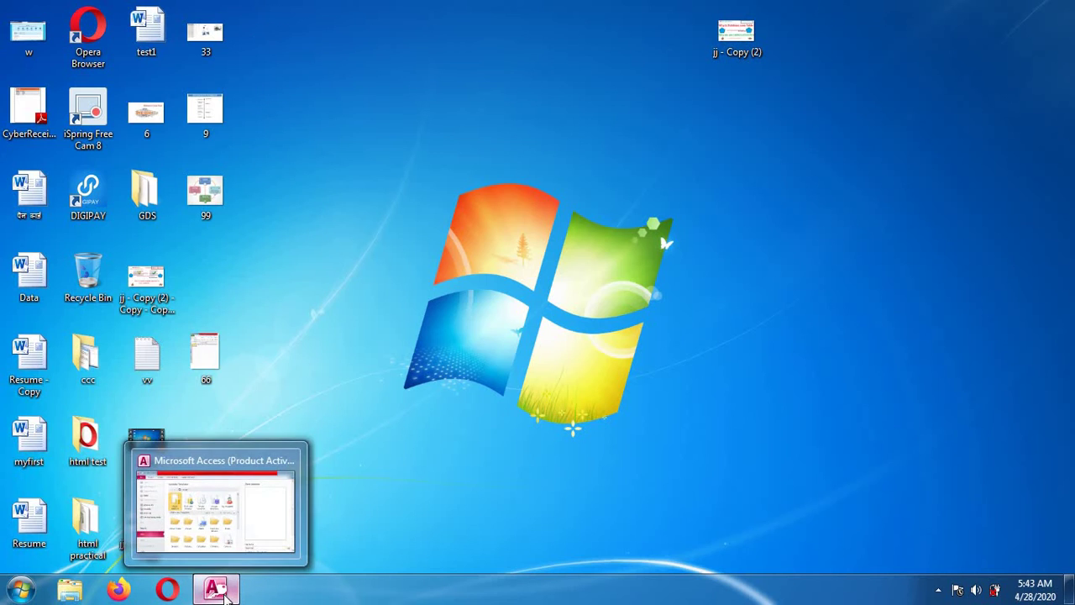
pyautogui.click(216, 495)
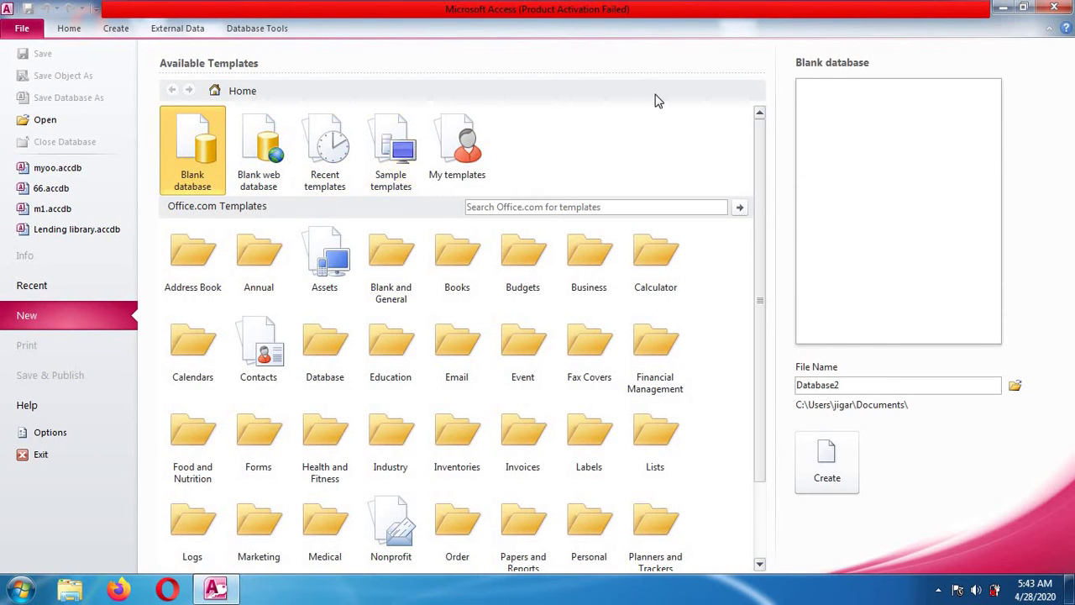
# Create a blank database named mydb1 with the Desktop as its storage location
pyautogui.click(208, 158)
pyautogui.doubleClick(868, 384)
pyautogui.write('mydb1')
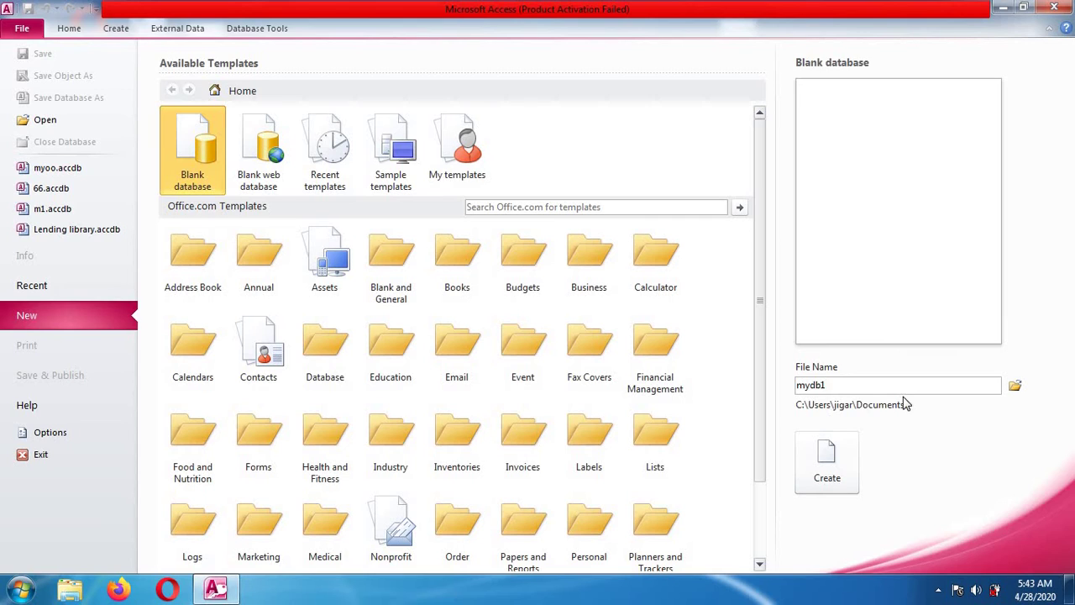
pyautogui.click(1015, 387)
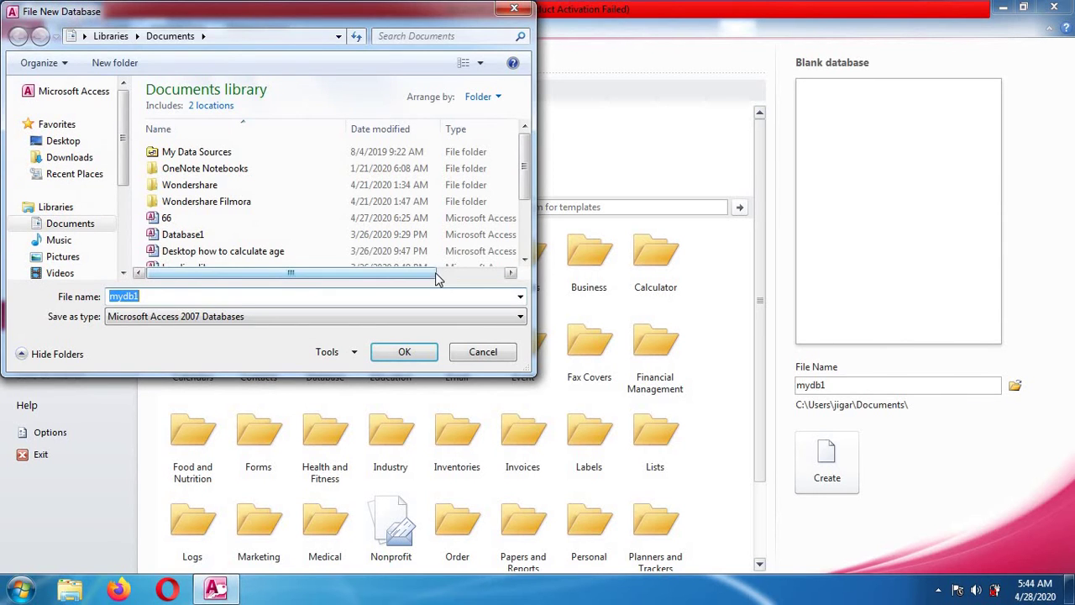
pyautogui.click(63, 142)
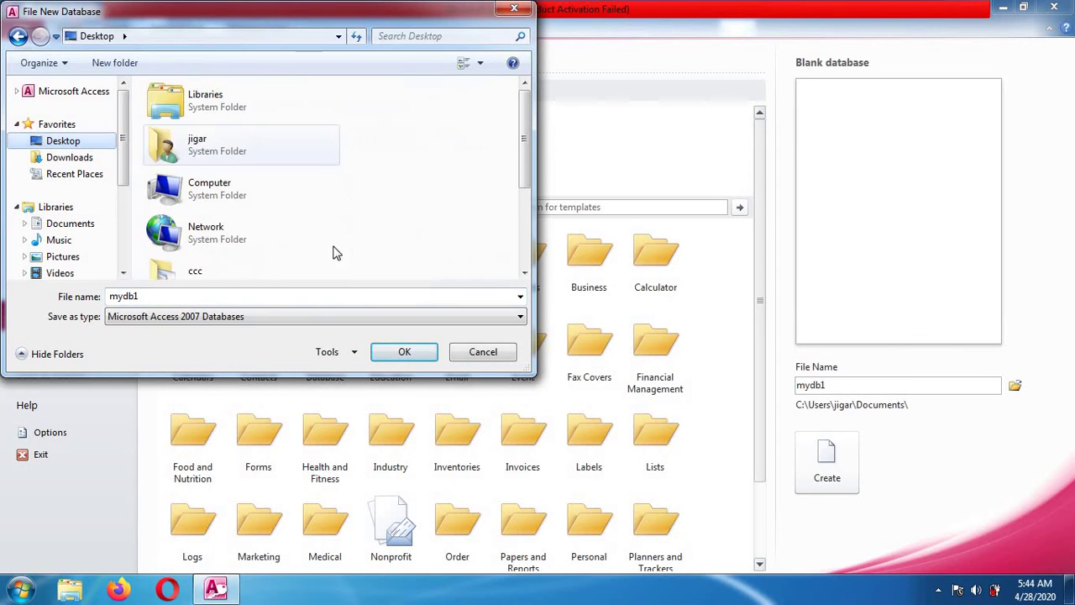
pyautogui.click(430, 358)
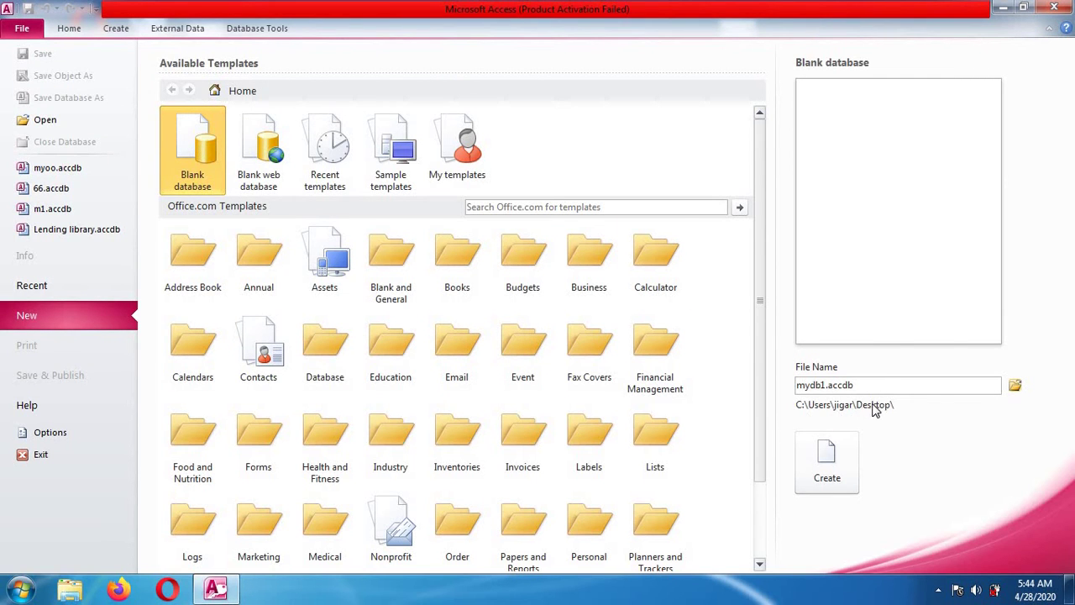
pyautogui.click(840, 455)
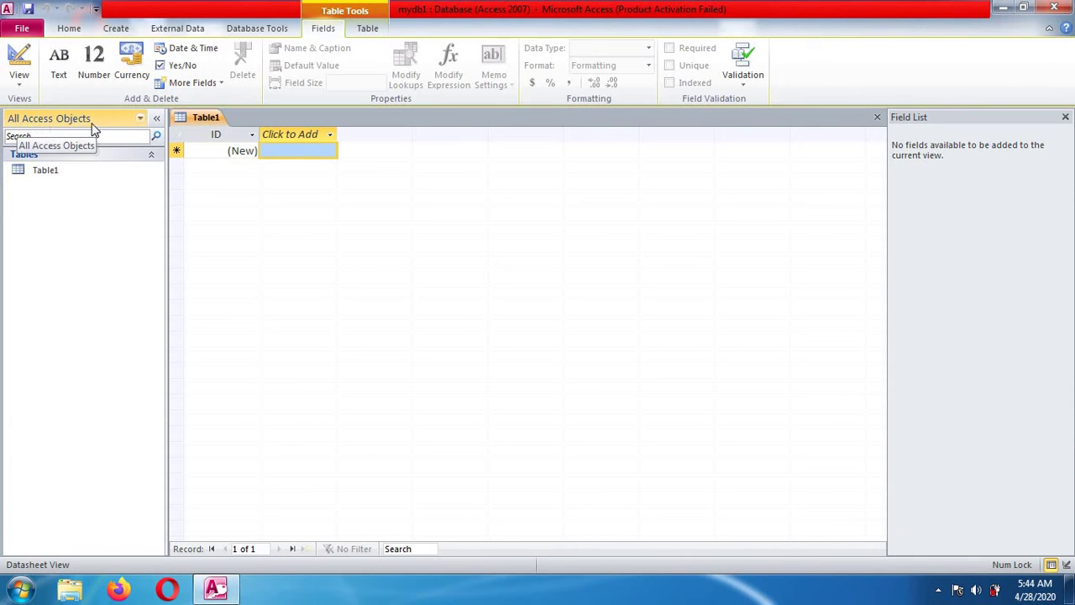
# Examine the category and group filter options for the database objects, and select Table1 in the object list
pyautogui.click(140, 117)
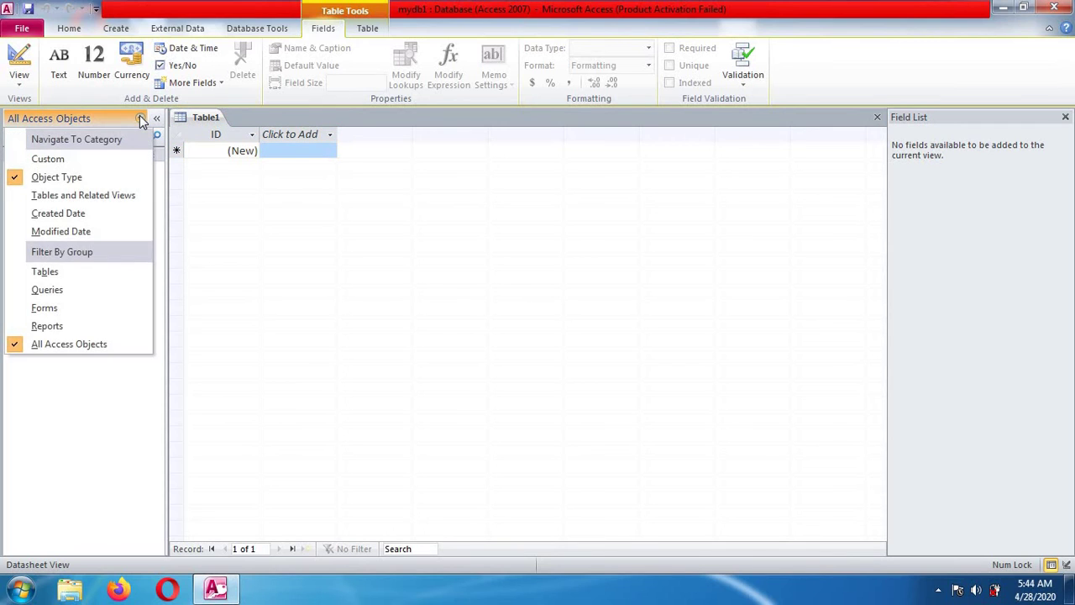
pyautogui.click(139, 117)
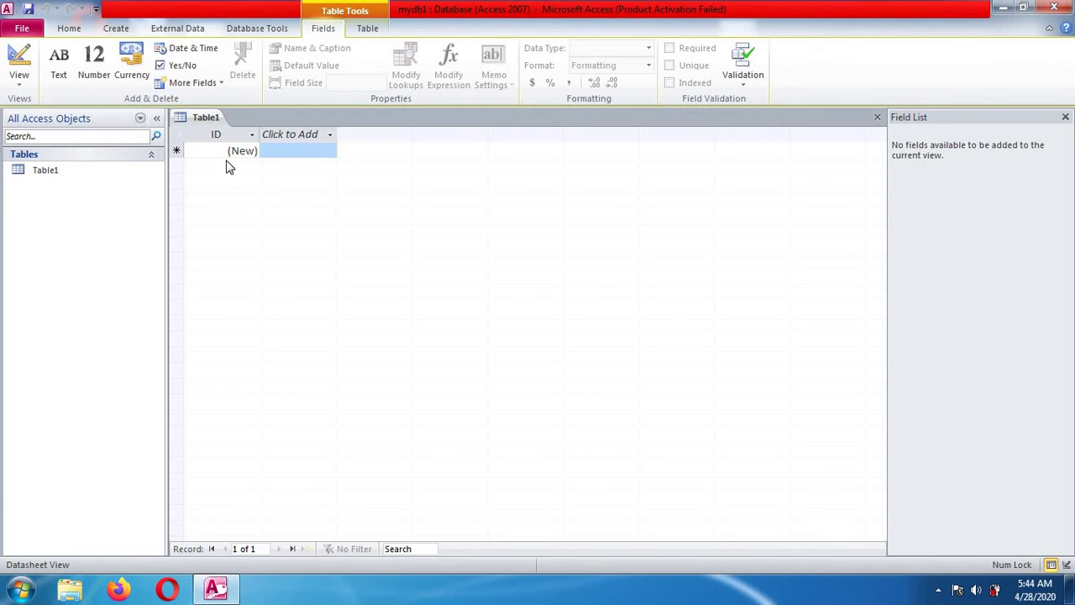
pyautogui.click(71, 174)
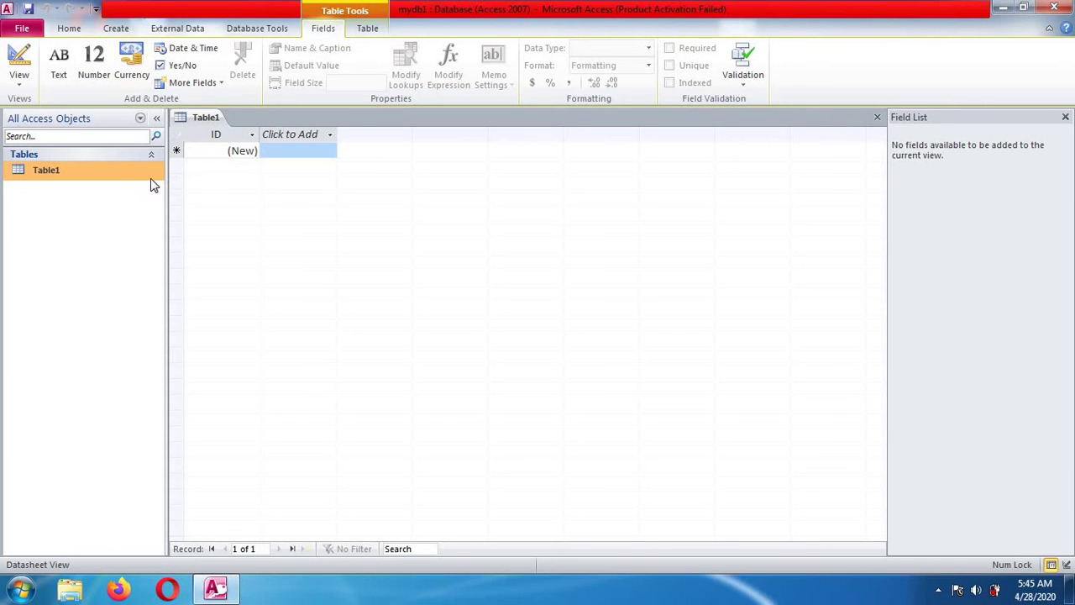
# Switch Table1 to Design View, saving the table under the name Students
pyautogui.click(24, 89)
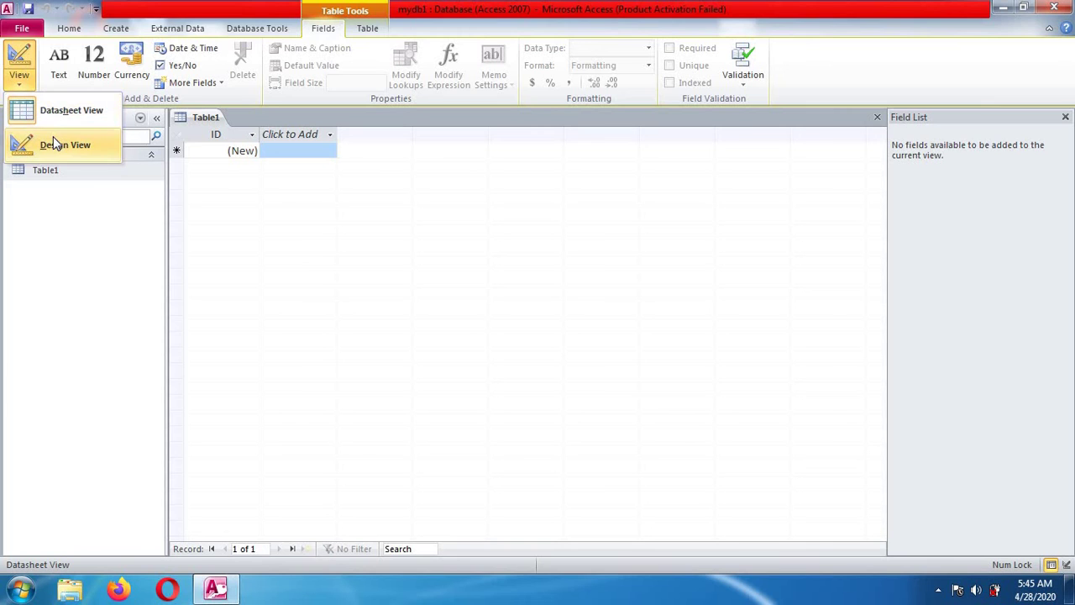
pyautogui.click(276, 179)
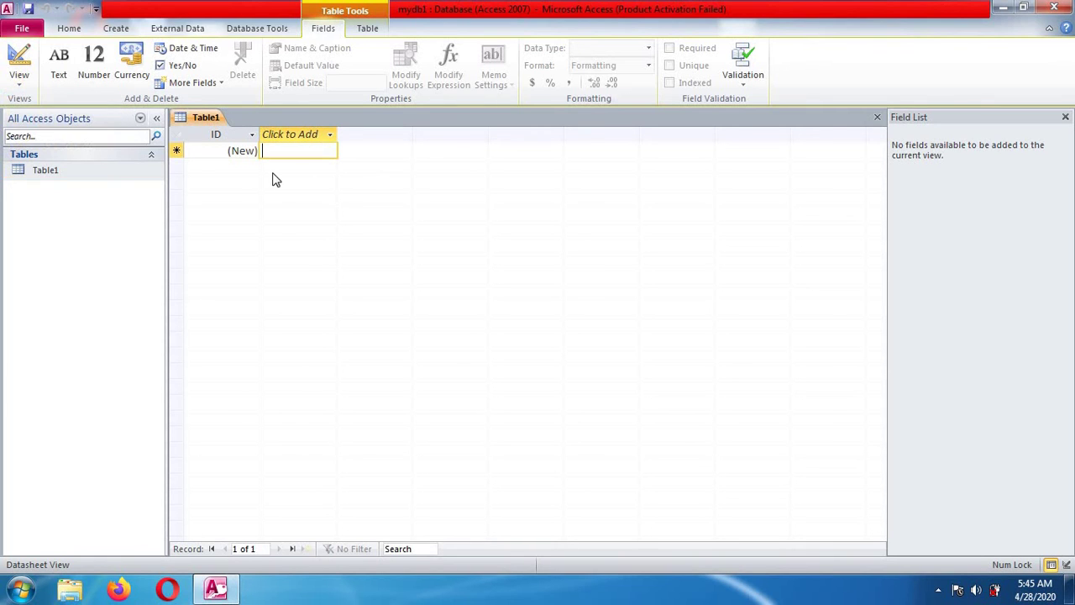
pyautogui.click(30, 93)
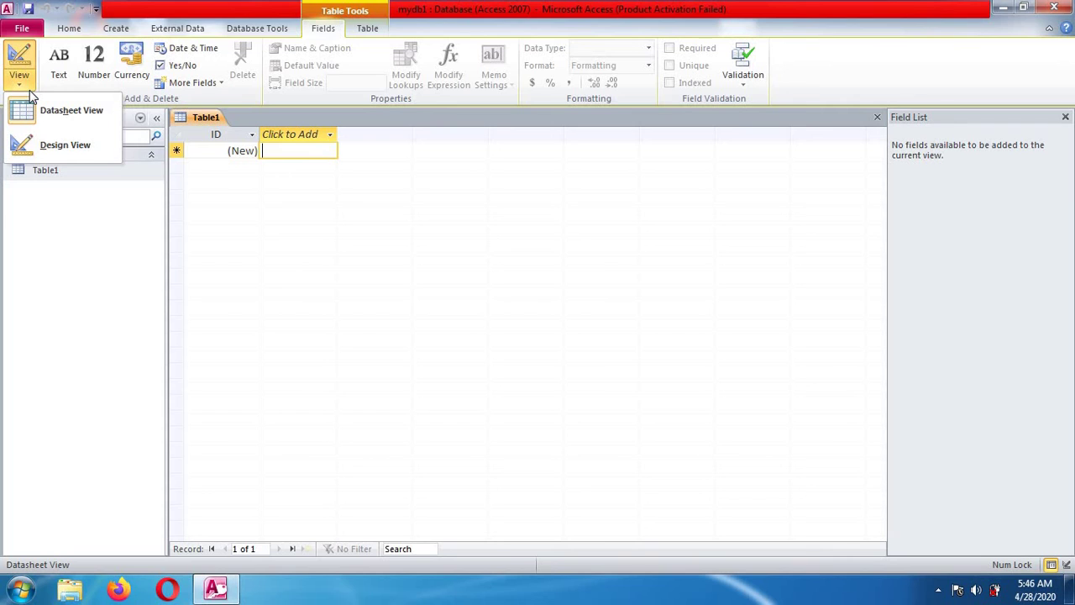
pyautogui.click(48, 149)
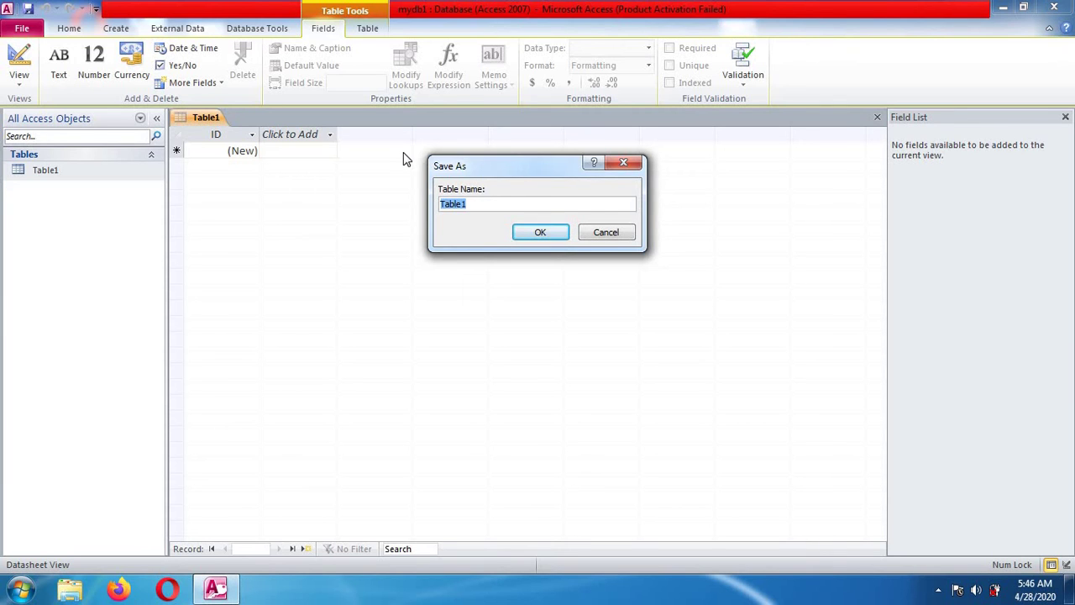
pyautogui.write('Students')
pyautogui.click(540, 232)
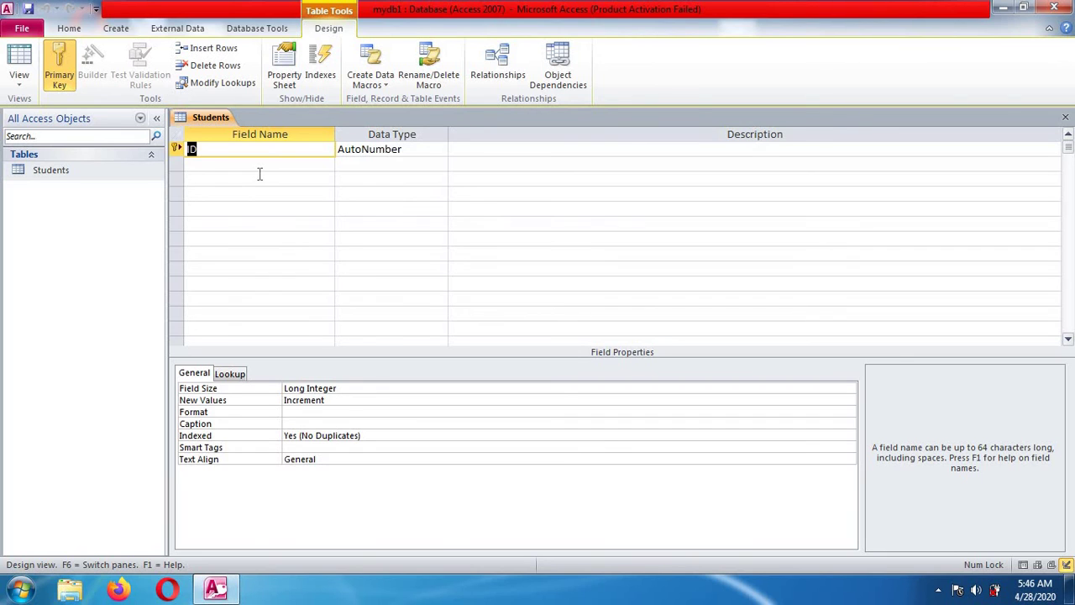
# Add the fields Student_name and father name to the Students table, both with the Text data type
pyautogui.click(227, 168)
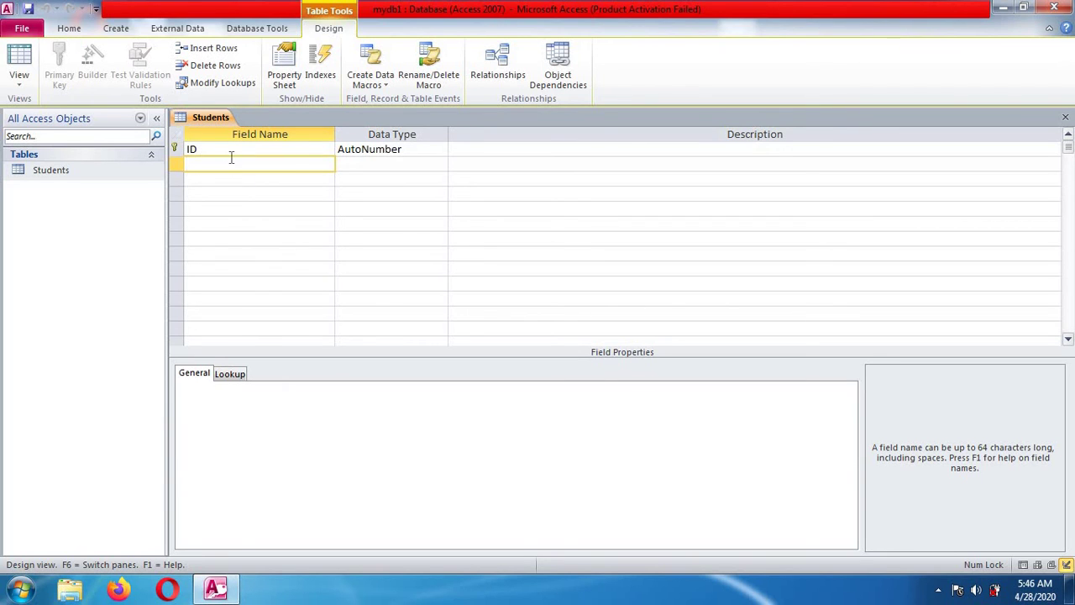
pyautogui.write('N')
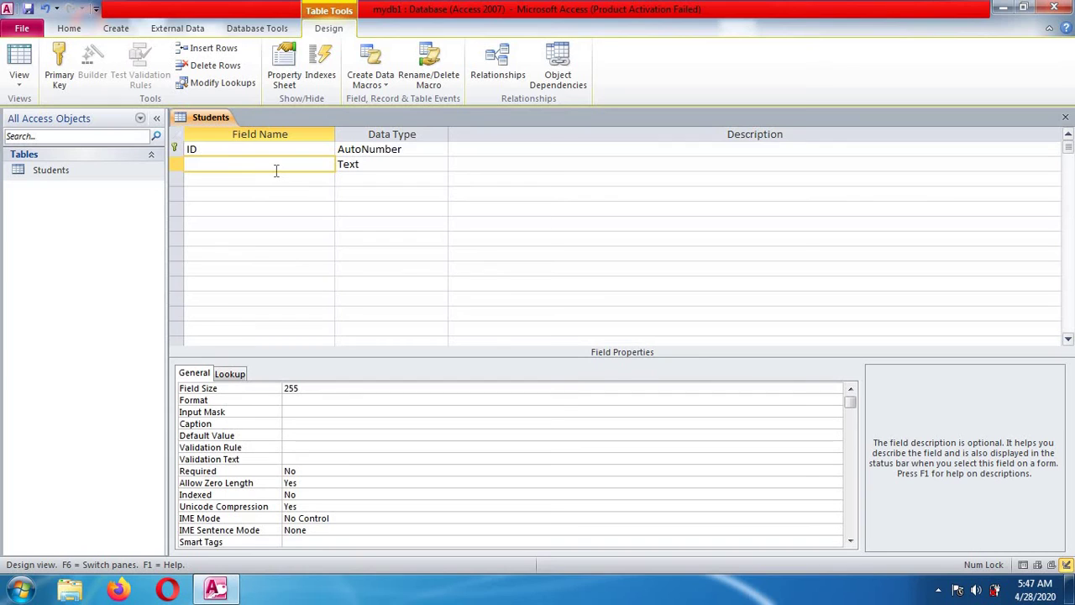
pyautogui.write('Student_name')
pyautogui.click(382, 167)
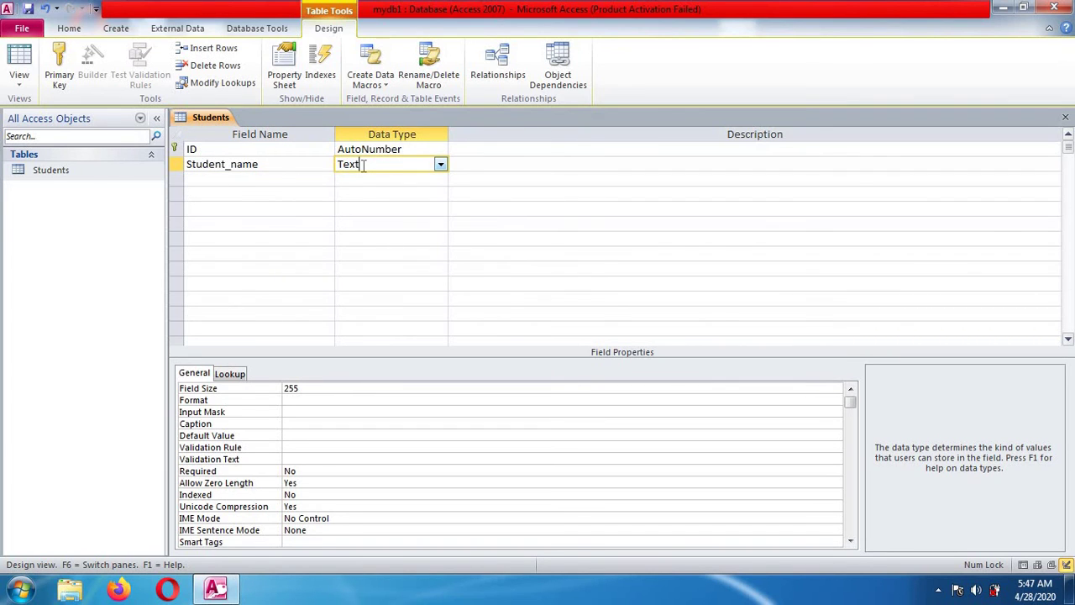
pyautogui.click(312, 181)
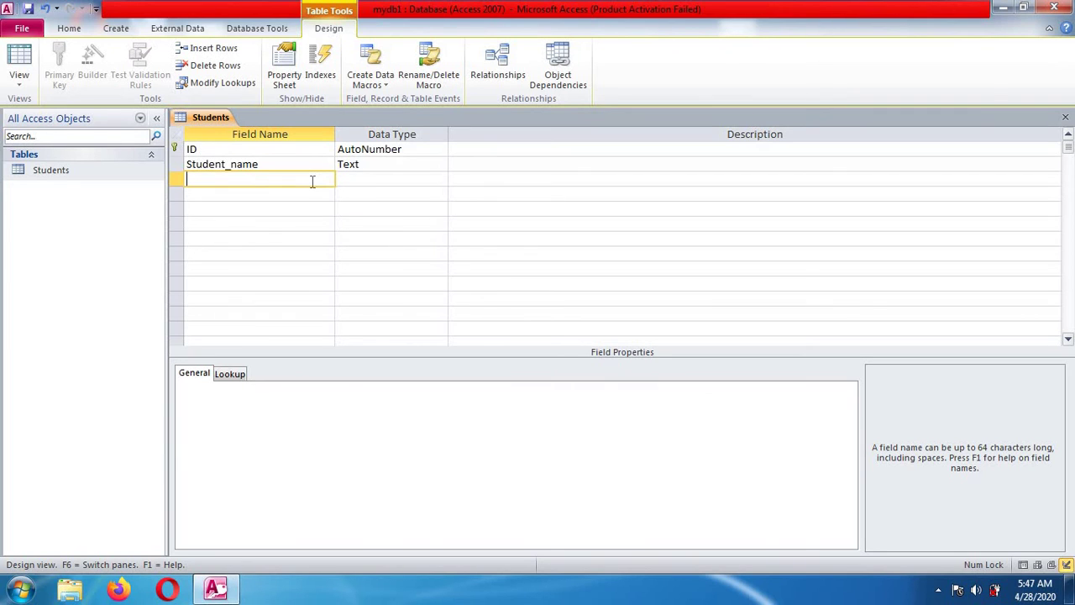
pyautogui.write('father name')
pyautogui.click(377, 175)
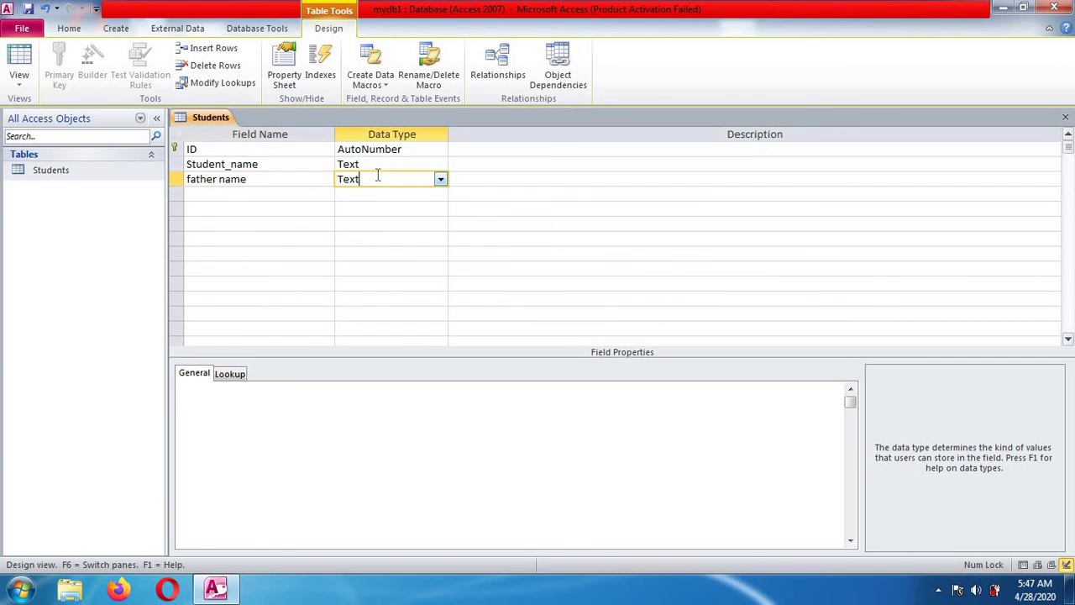
# Add a field named Date of Birth with the Date/Time data type
pyautogui.click(305, 196)
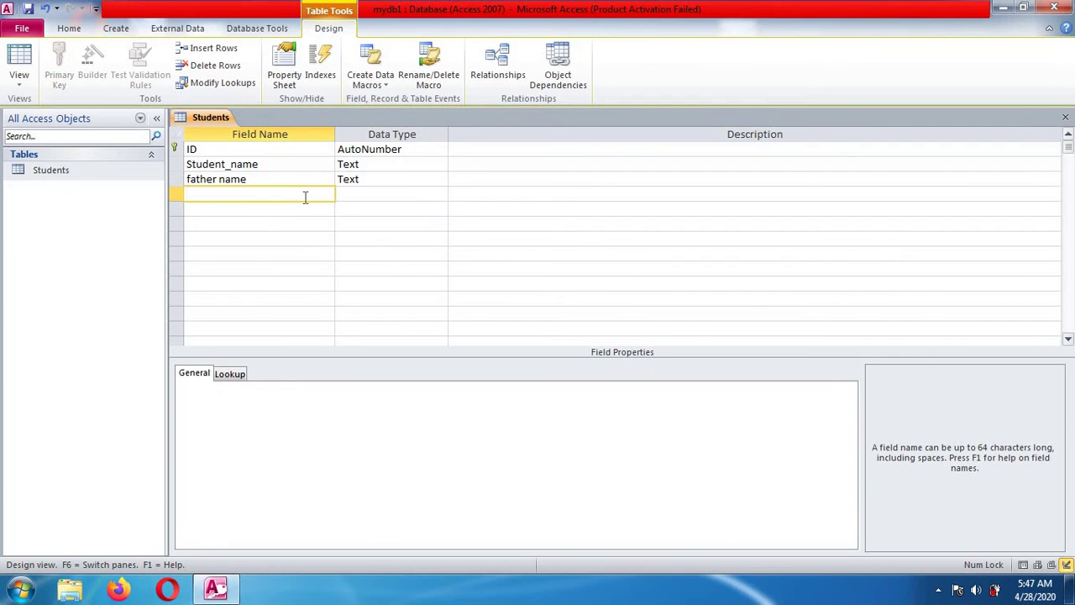
pyautogui.write('Date of Birth')
pyautogui.click(363, 198)
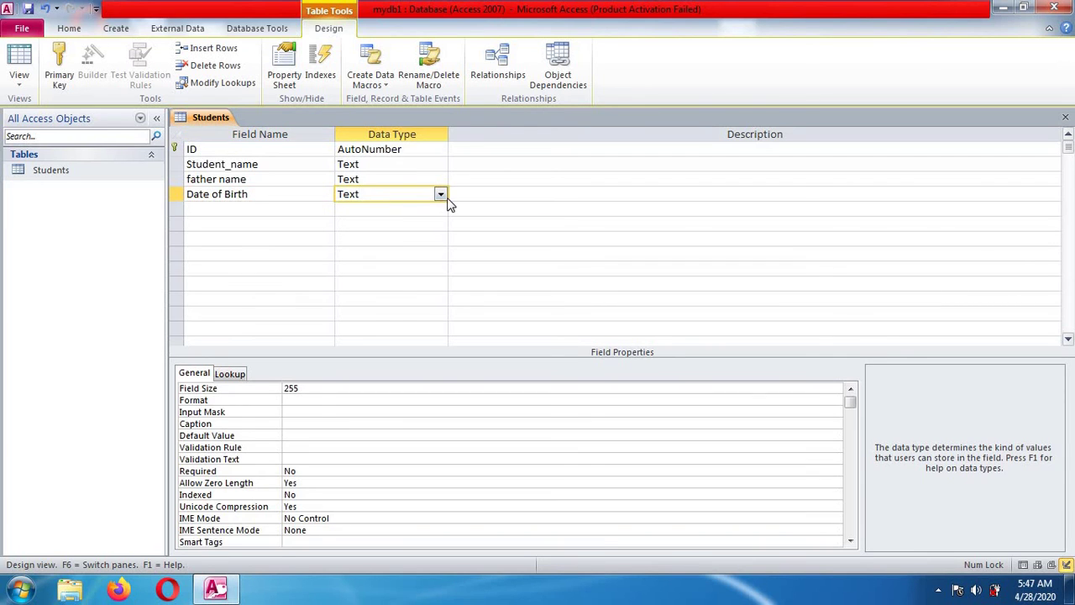
pyautogui.click(441, 195)
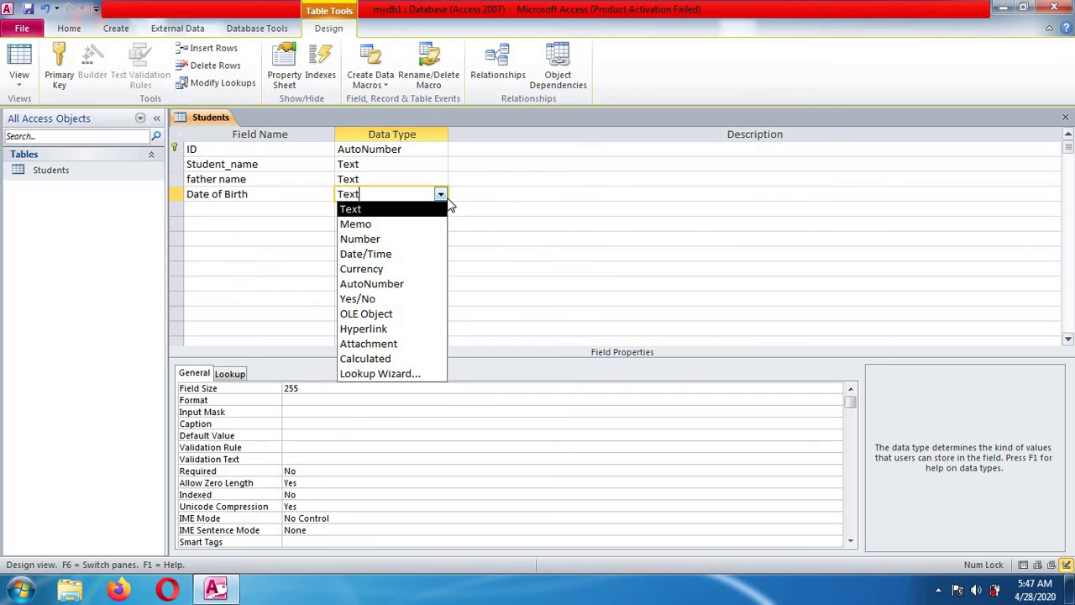
pyautogui.click(426, 254)
# Add a field named mobil no with the Number data type below the Date of Birth field
pyautogui.click(284, 209)
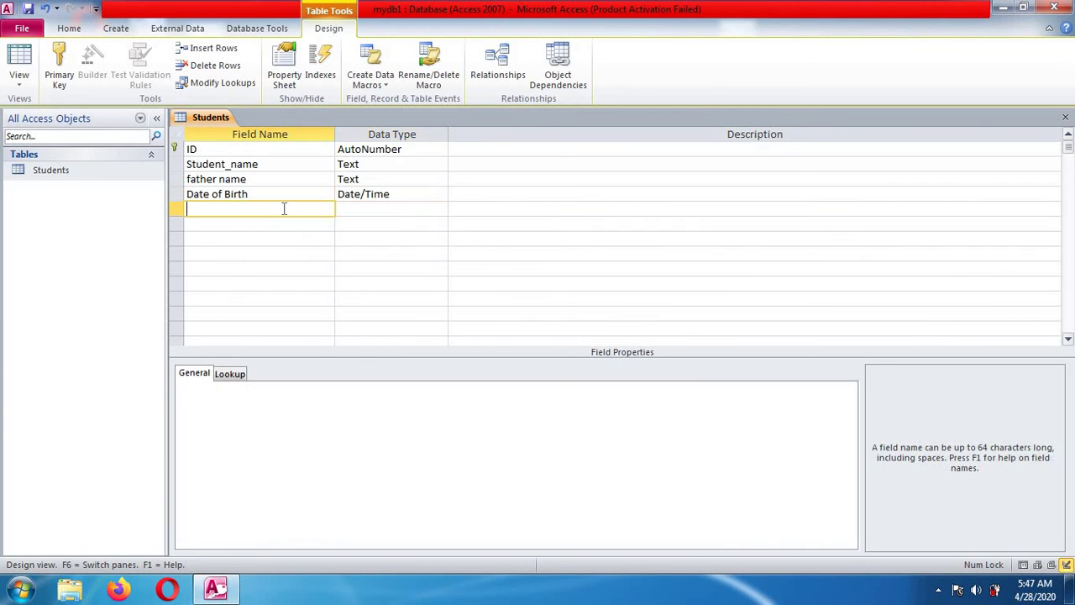
pyautogui.write('mobil no')
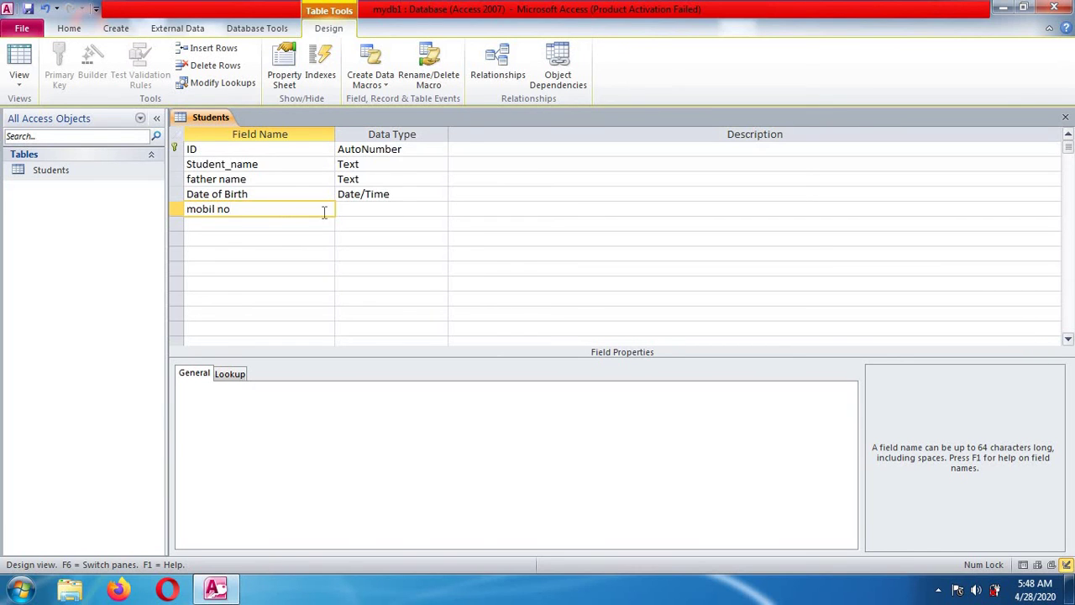
pyautogui.click(356, 210)
pyautogui.click(440, 210)
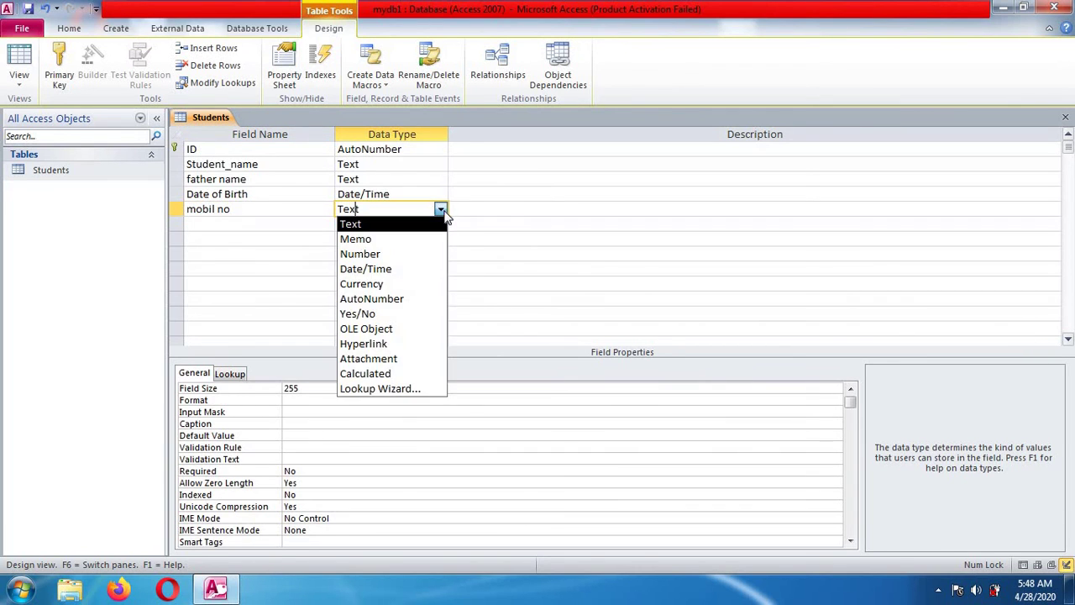
pyautogui.click(421, 252)
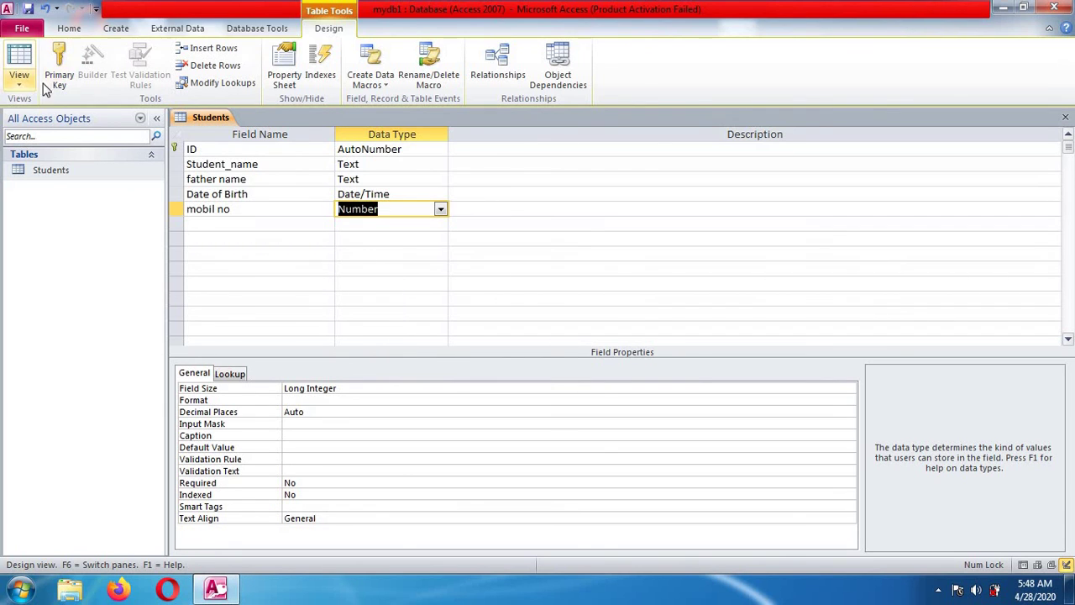
# Save the Students table design and switch the table to Datasheet View
pyautogui.click(35, 12)
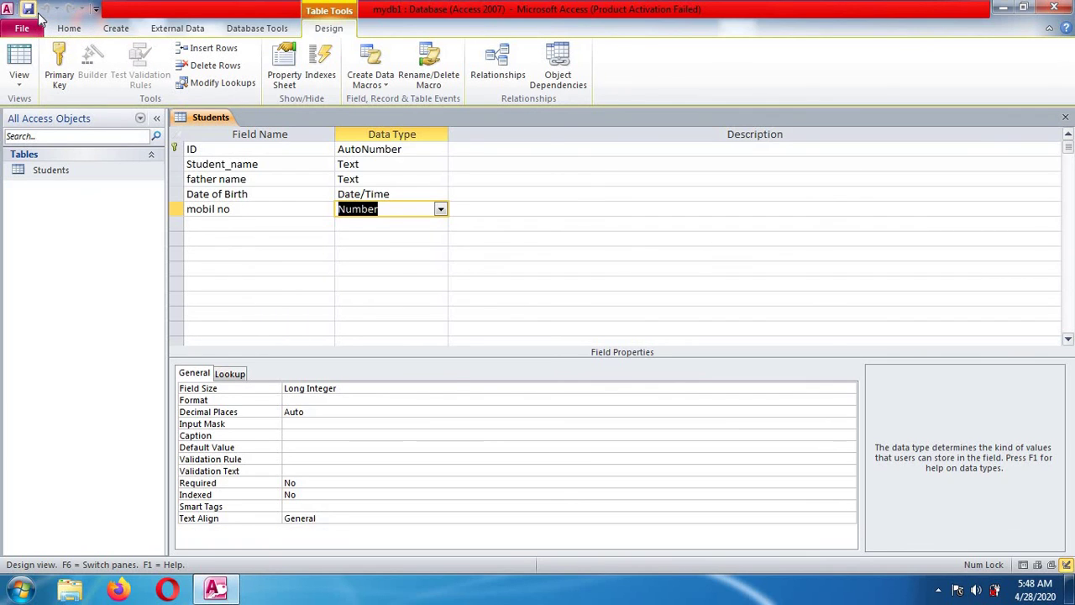
pyautogui.click(22, 93)
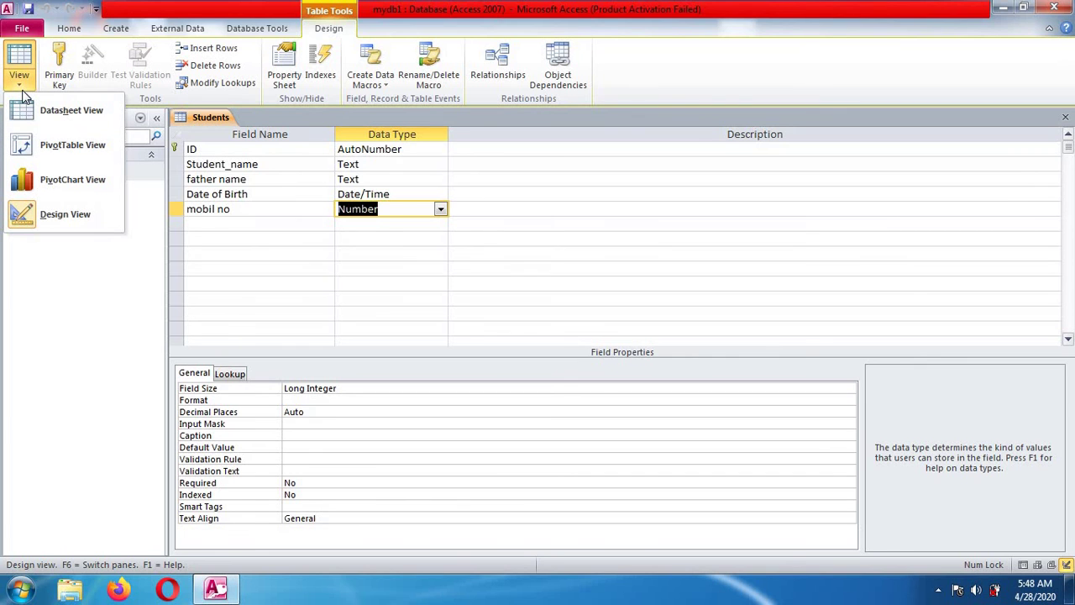
pyautogui.click(37, 110)
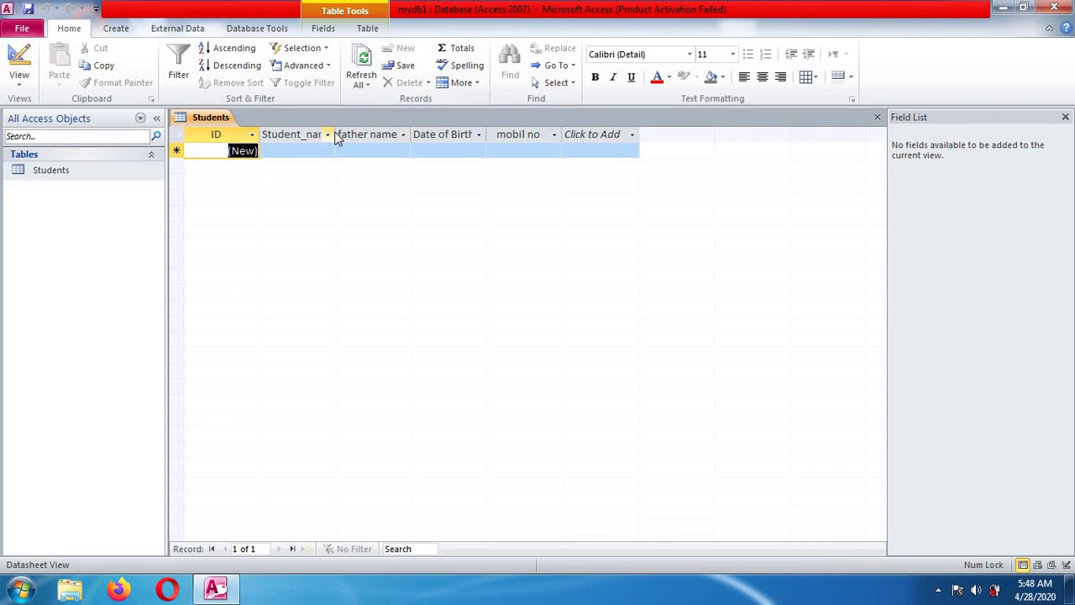
# Widen the Student_name, father name, Date of Birth and mobil no columns so their headings fit
pyautogui.moveTo(334, 133); pyautogui.dragTo(367, 134)
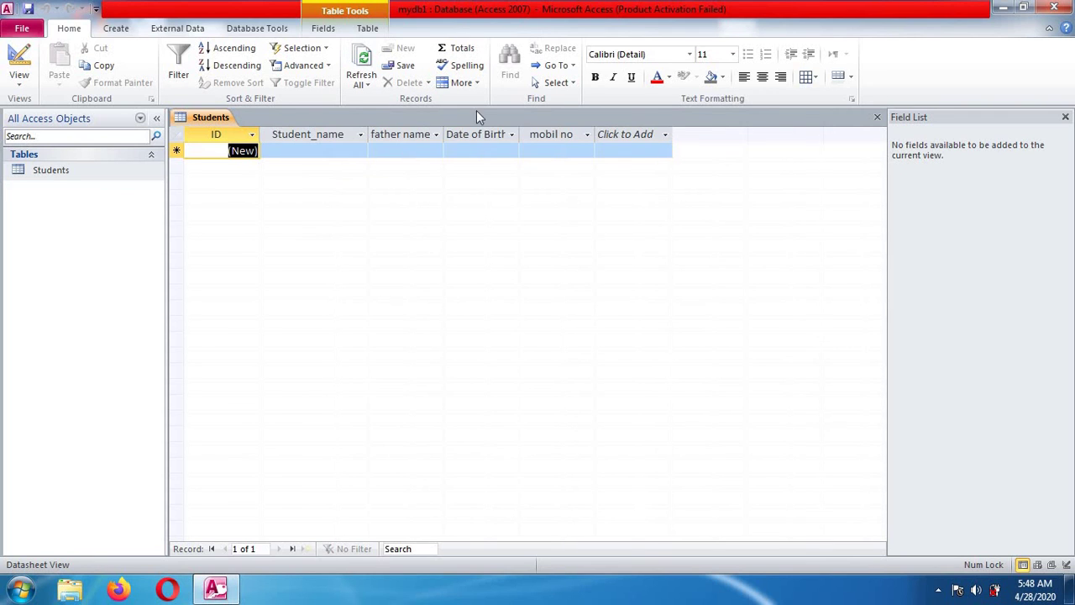
pyautogui.moveTo(443, 135); pyautogui.dragTo(471, 135)
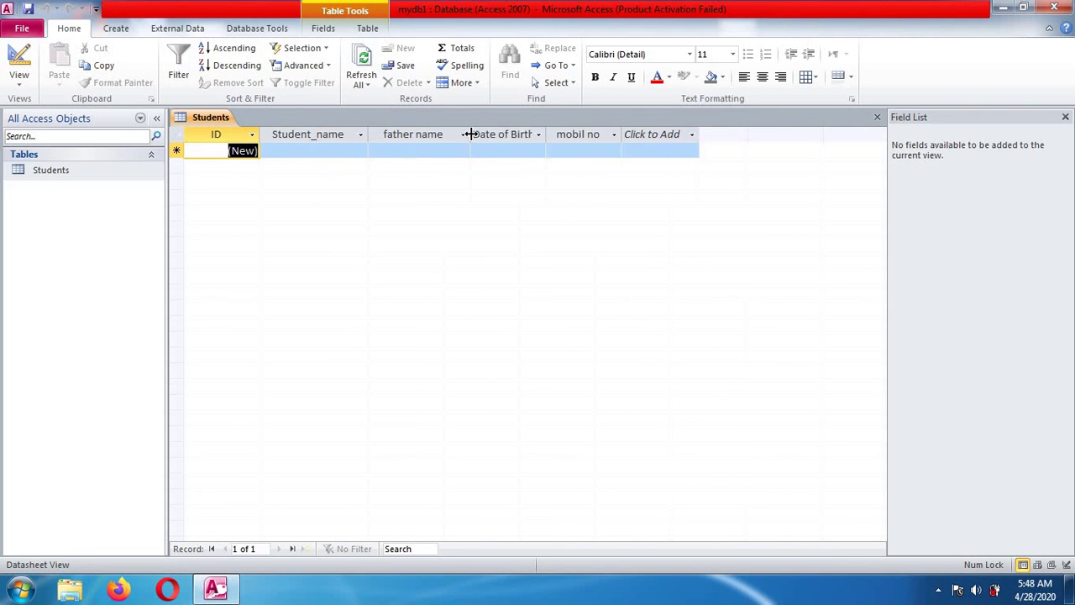
pyautogui.moveTo(545, 134); pyautogui.dragTo(570, 135)
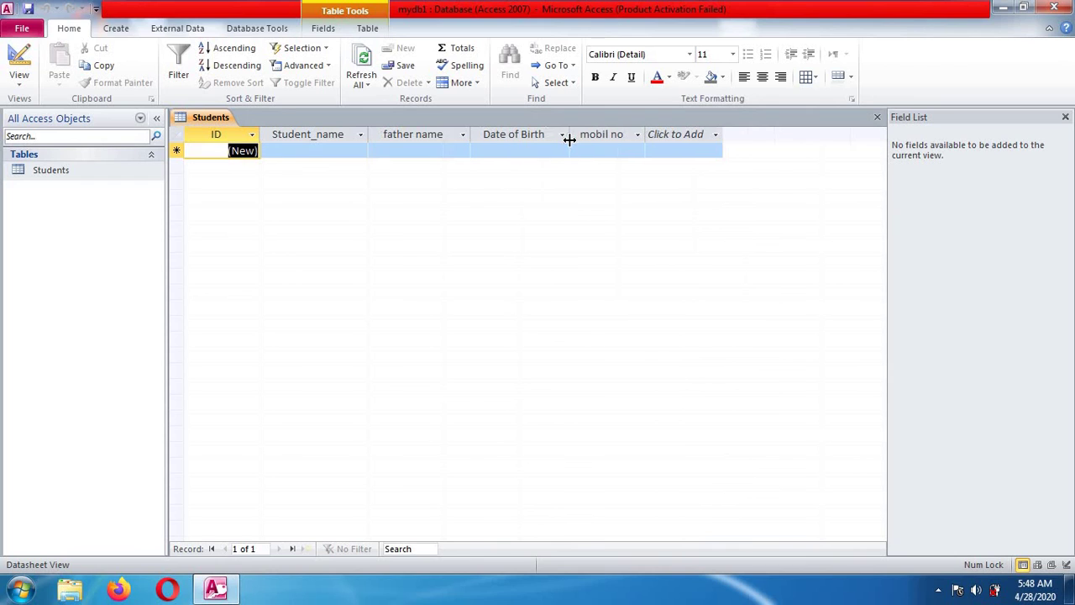
pyautogui.moveTo(644, 134); pyautogui.dragTo(647, 134)
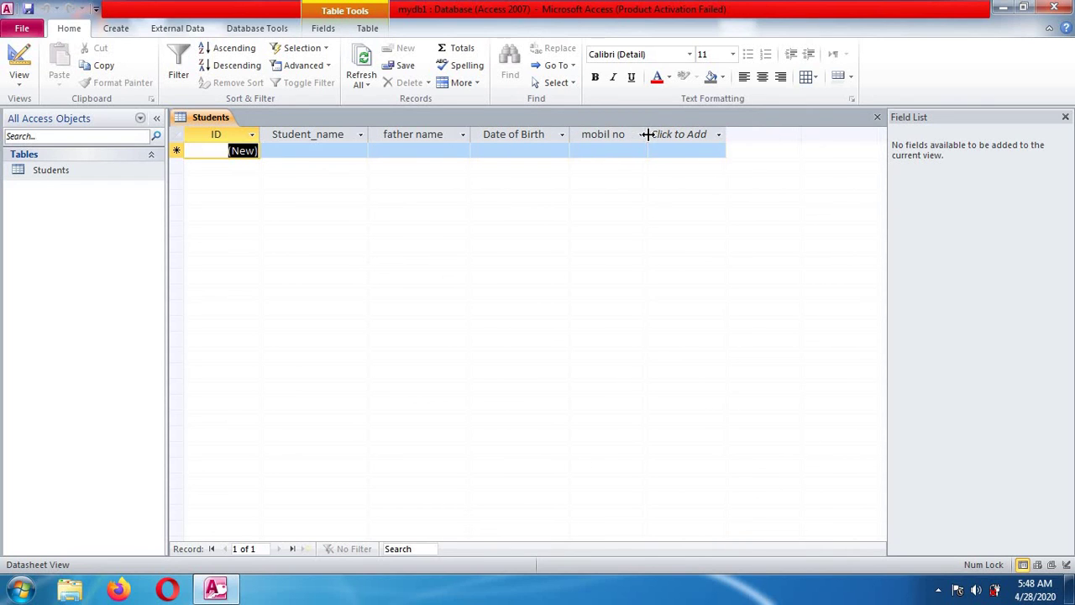
# Enter the student's name and the father's name in the first record of the Students table
pyautogui.click(296, 151)
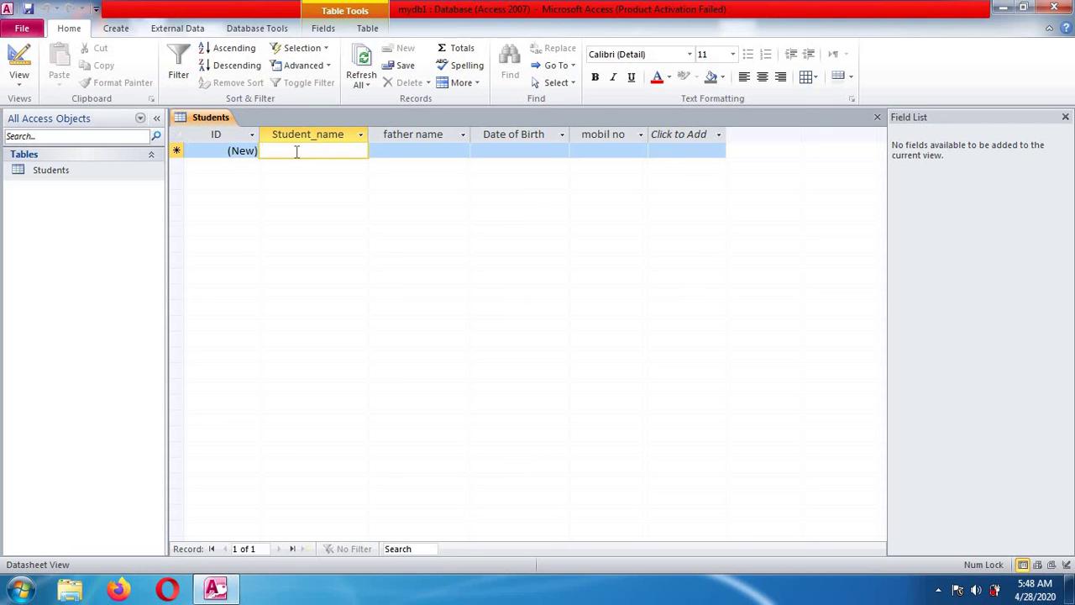
pyautogui.write('mohan')
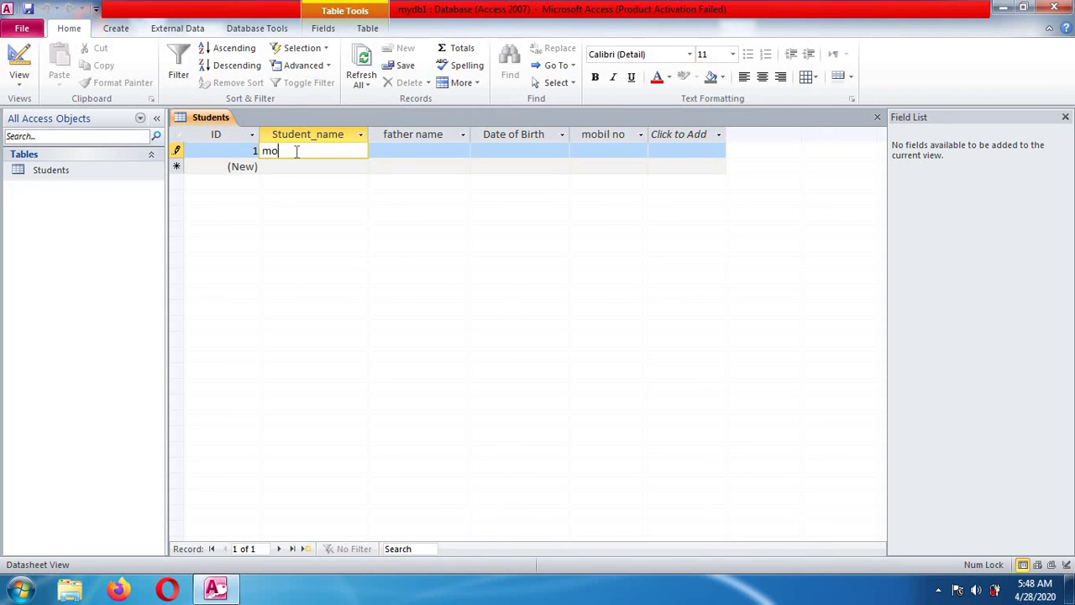
pyautogui.click(387, 151)
pyautogui.write('r')
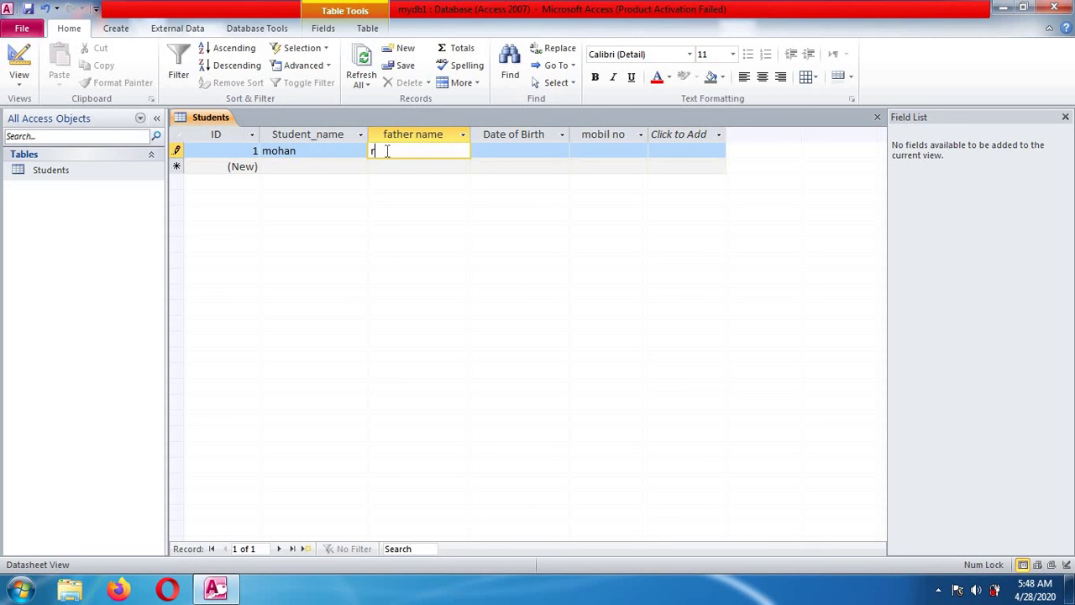
pyautogui.write('am vilash')
# Choose a date of birth for the first student from the calendar, going back to an earlier year
pyautogui.click(502, 147)
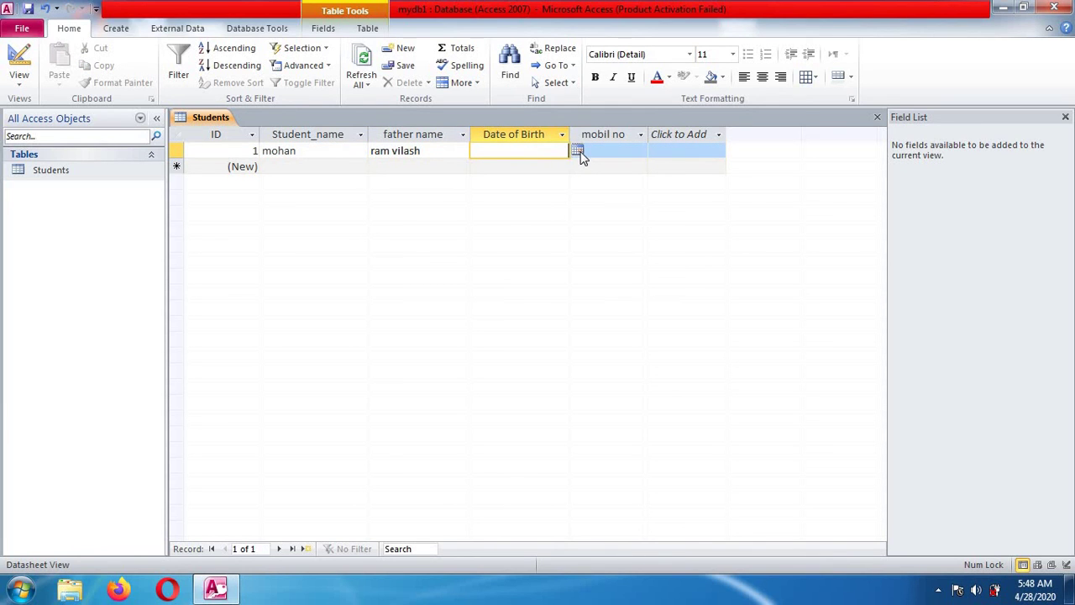
pyautogui.click(579, 151)
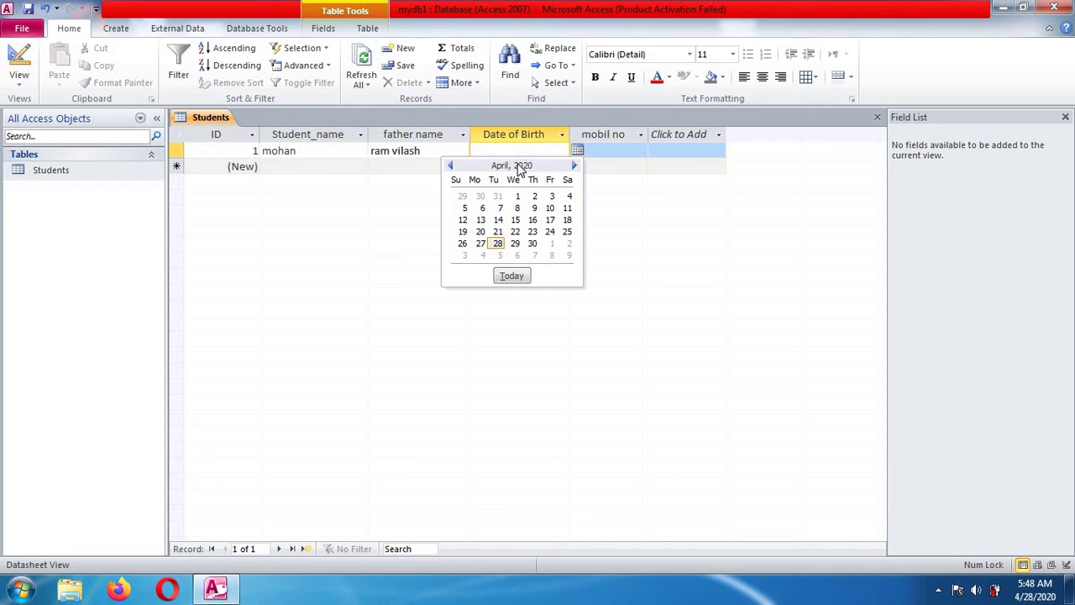
pyautogui.click(451, 167)
pyautogui.click(451, 166)
pyautogui.click(451, 166)
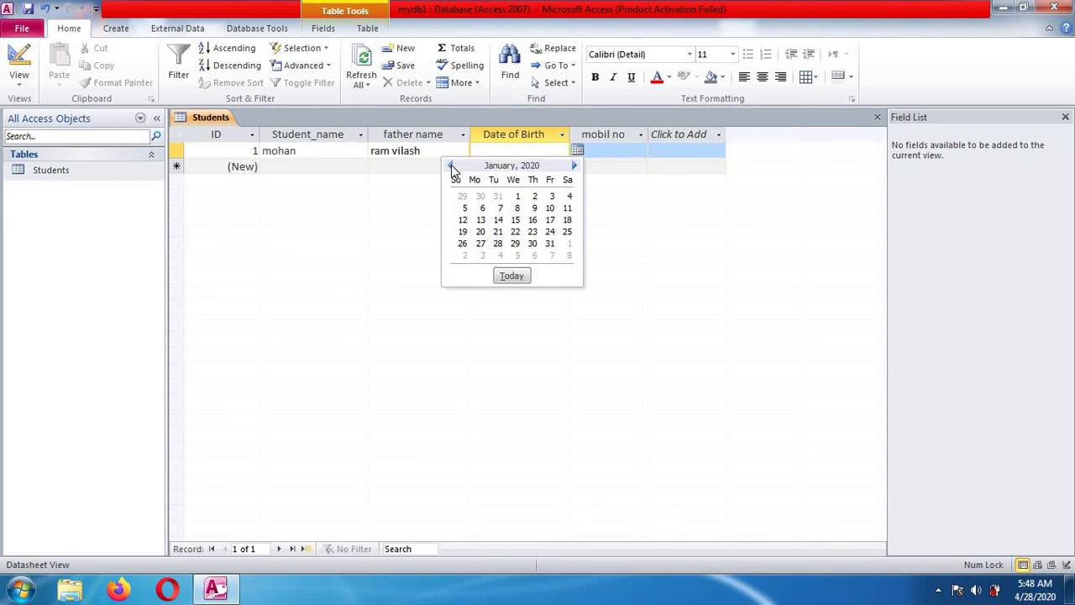
pyautogui.moveTo(451, 166); pyautogui.dragTo(451, 166)
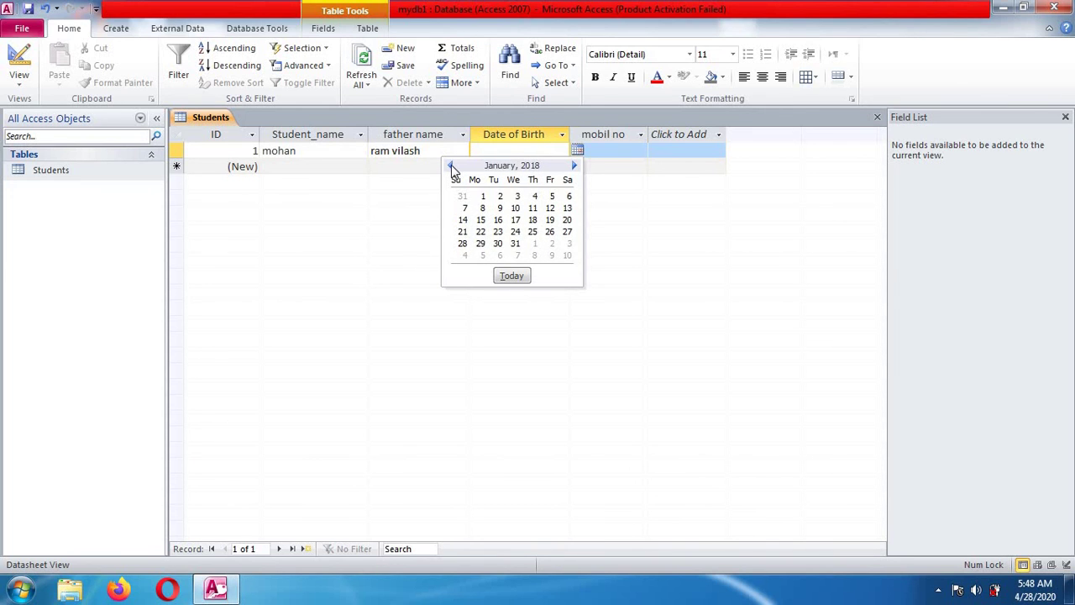
pyautogui.click(493, 208)
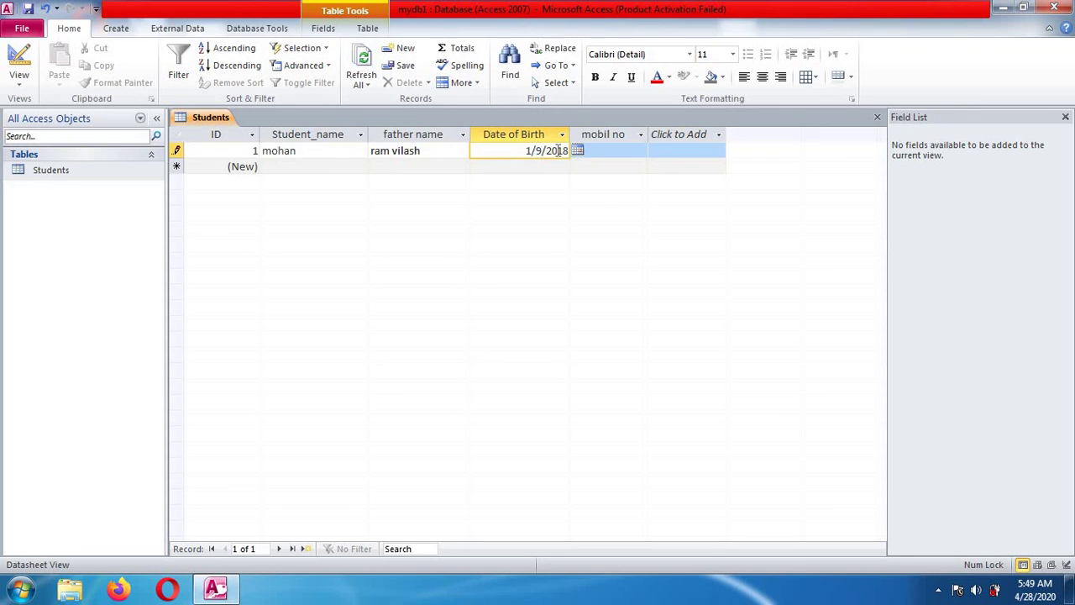
# Correct the year in the first student's date of birth and enter the student's mobile number
pyautogui.press('BackSpace')
pyautogui.press('BackSpace')
pyautogui.write('20')
pyautogui.press('Tab')
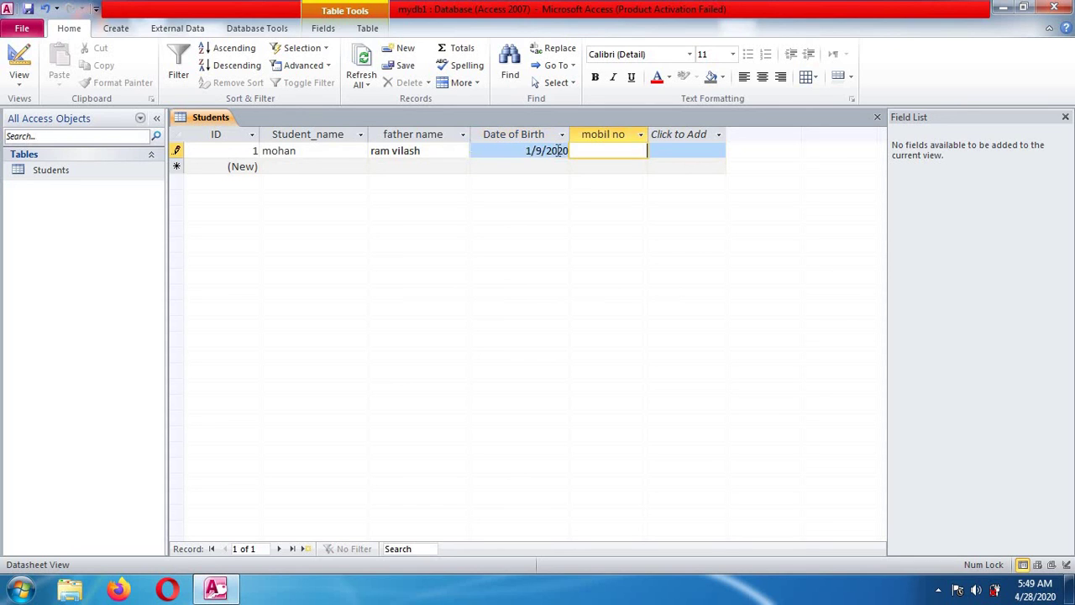
pyautogui.click(566, 152)
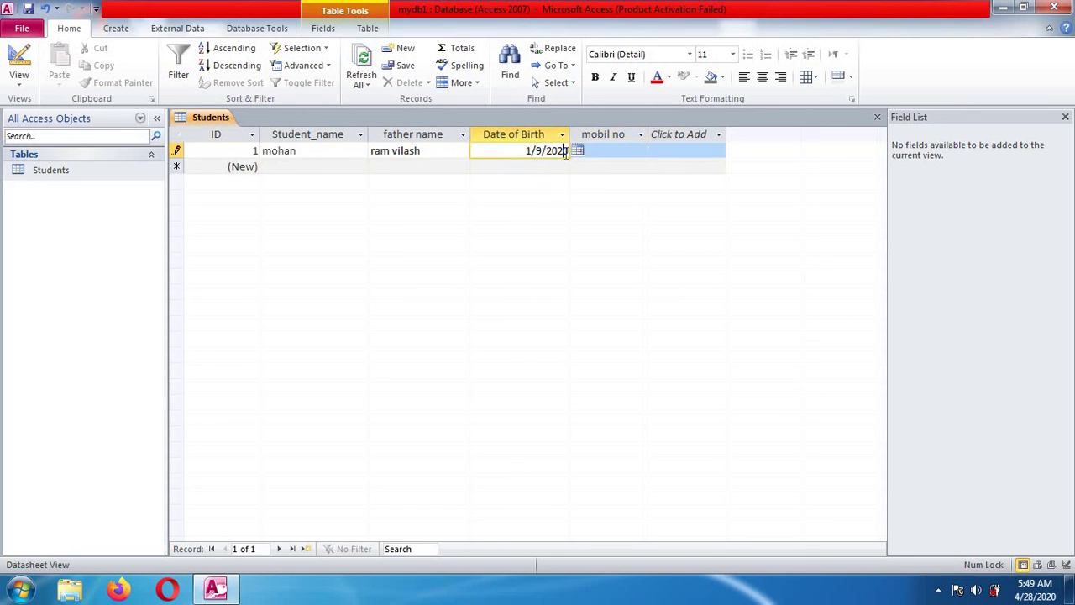
pyautogui.press('BackSpace')
pyautogui.press('BackSpace')
pyautogui.write('00')
pyautogui.click(608, 152)
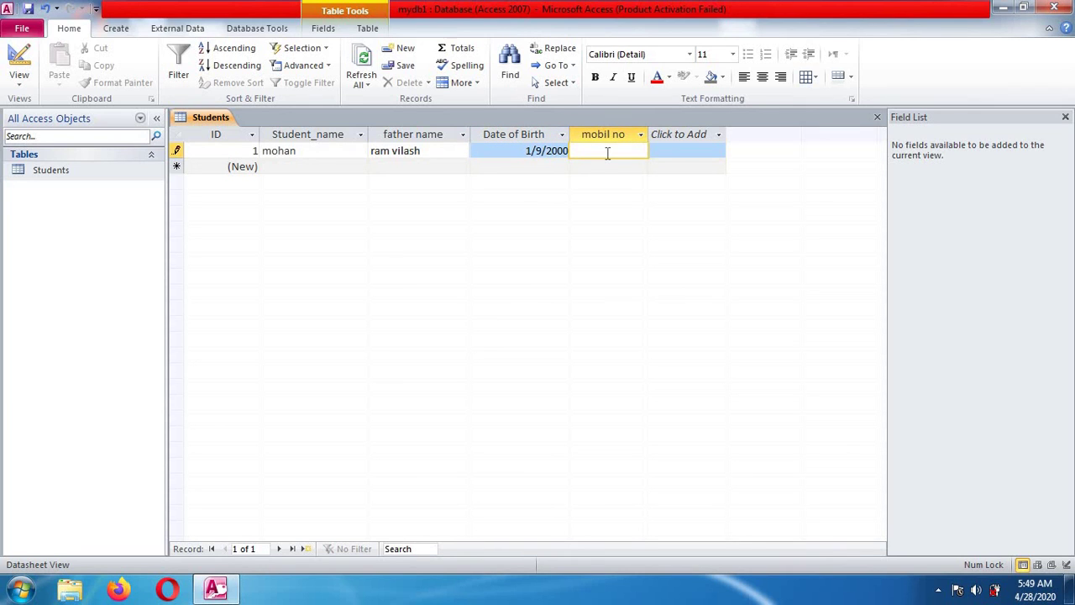
pyautogui.write('123456')
# Start a second record by entering the student's name and the father's name
pyautogui.click(302, 168)
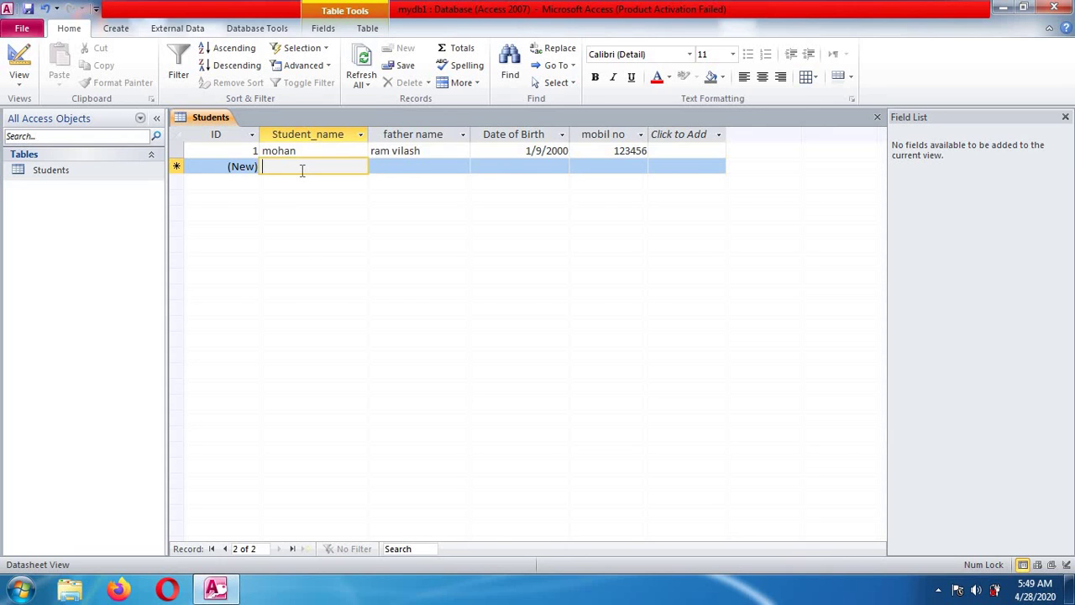
pyautogui.write('shiva')
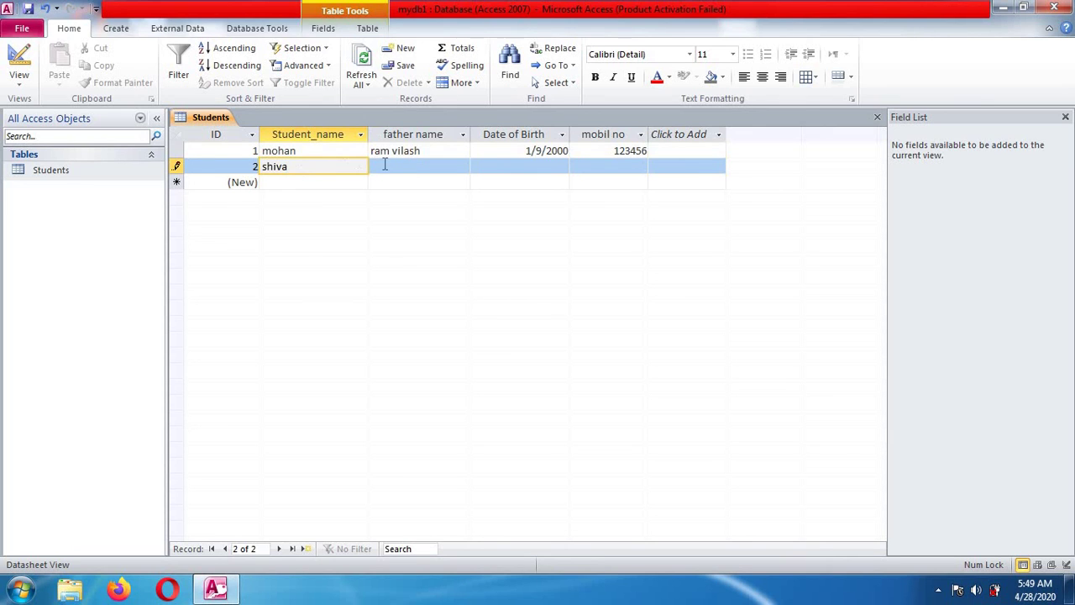
pyautogui.click(386, 166)
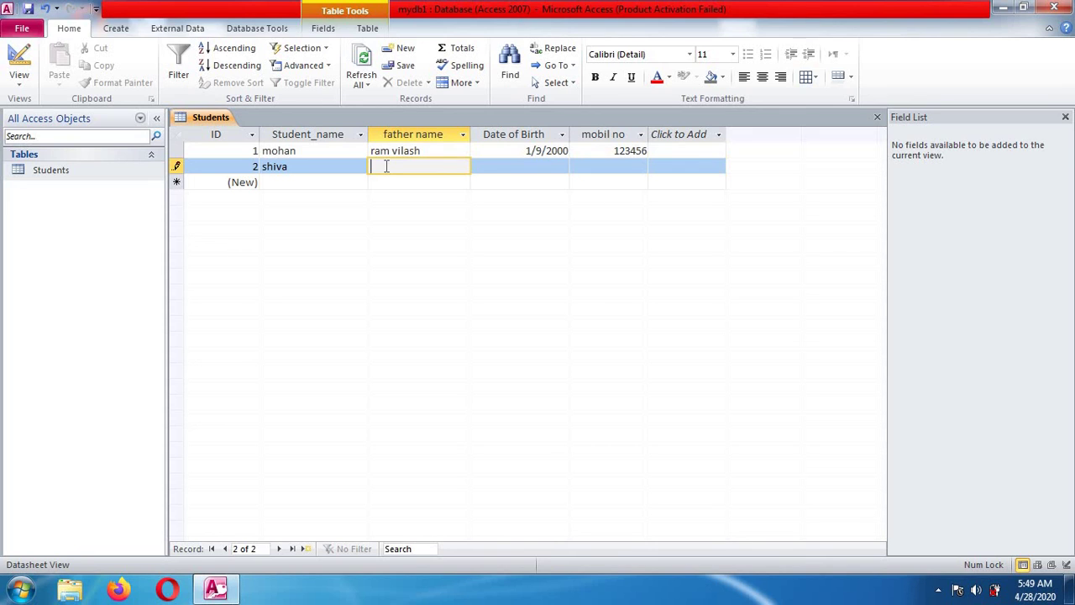
pyautogui.write('ramchandra')
# Choose the second student's date of birth from the calendar and correct its year
pyautogui.click(525, 180)
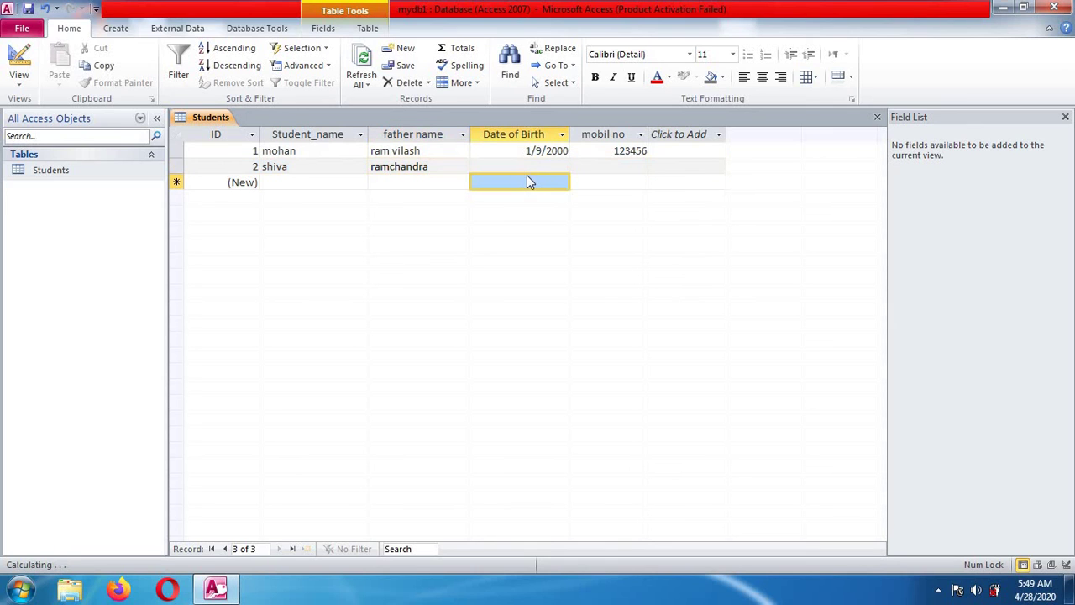
pyautogui.click(542, 165)
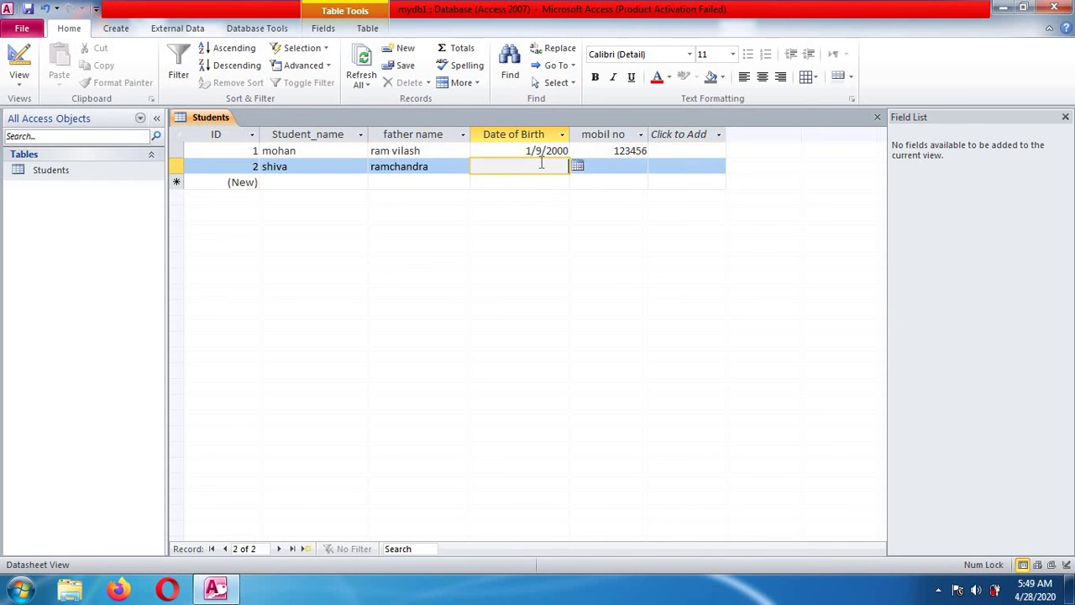
pyautogui.click(578, 167)
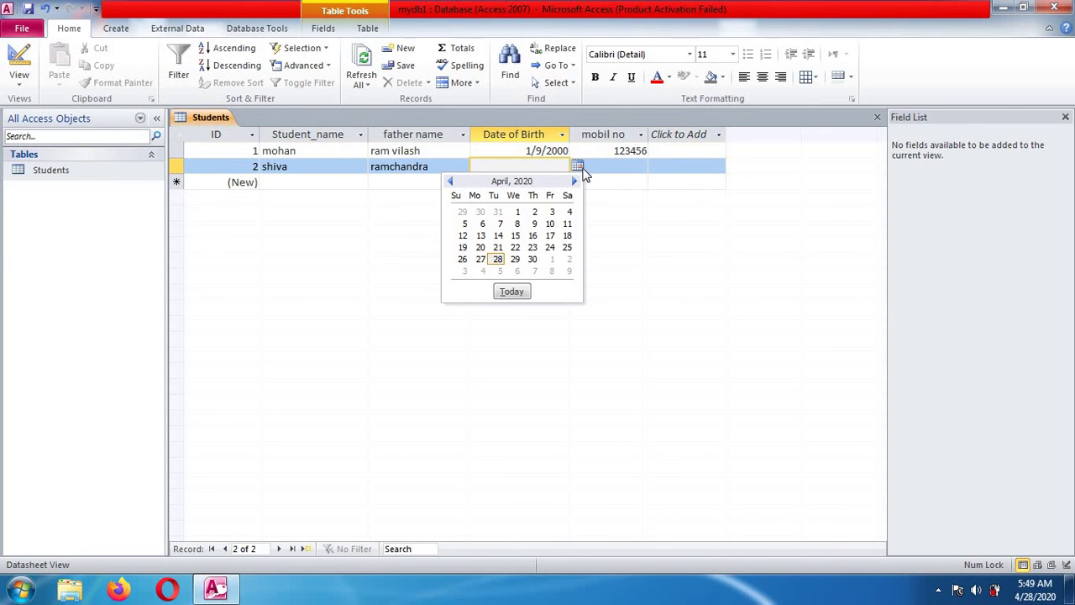
pyautogui.click(498, 235)
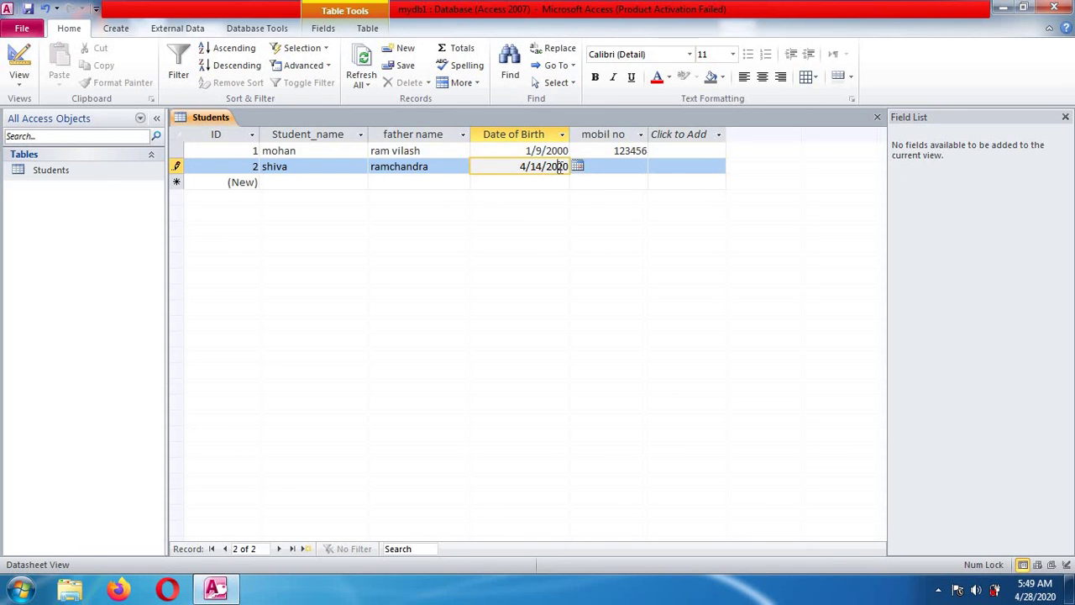
pyautogui.press('Delete')
pyautogui.write('0')
# Enter the second student's mobile number and commit the record
pyautogui.click(618, 168)
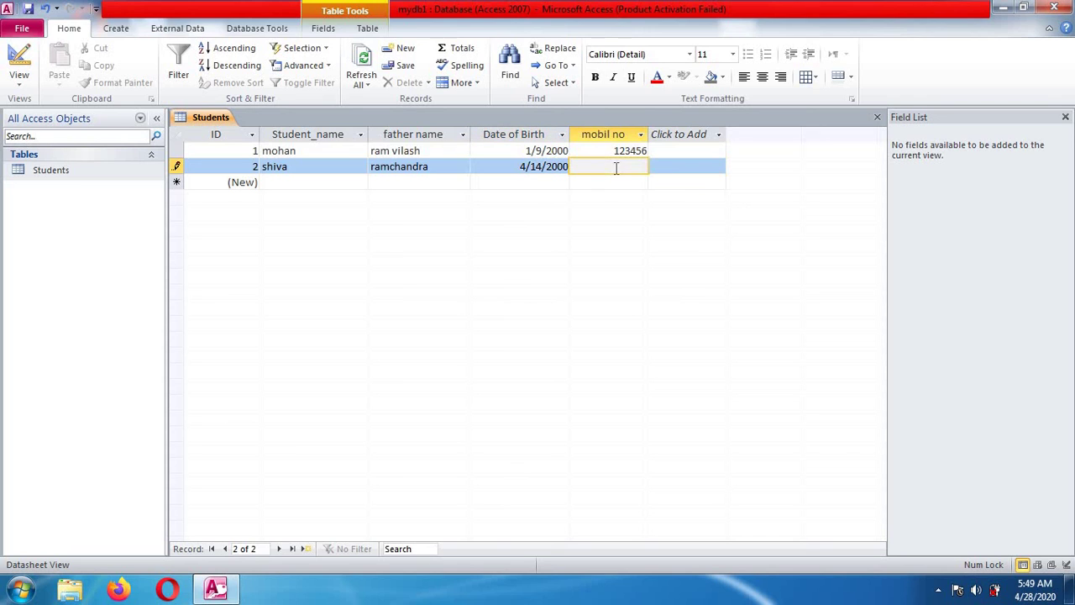
pyautogui.write('256221')
pyautogui.click(451, 184)
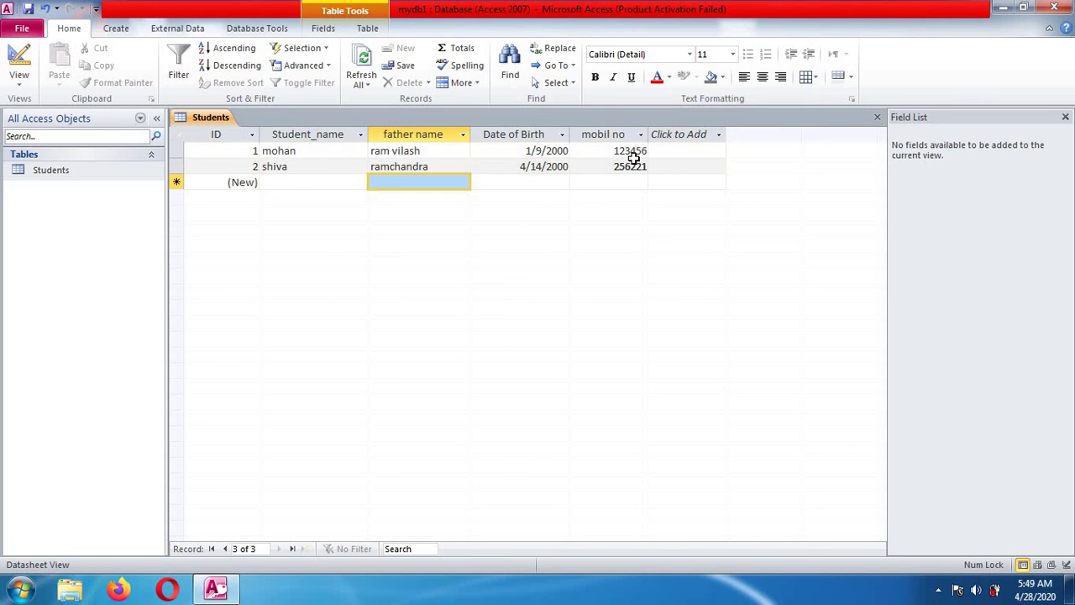
# Examine the Student_name, father name and Date of Birth columns as fields, and the two student rows as records
pyautogui.click(315, 131)
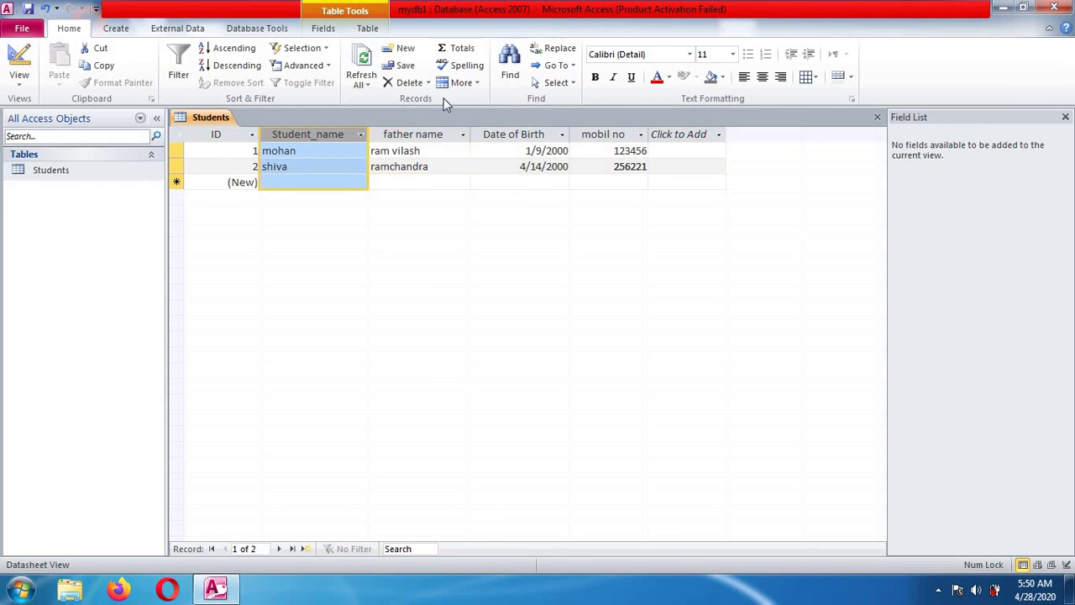
pyautogui.click(432, 134)
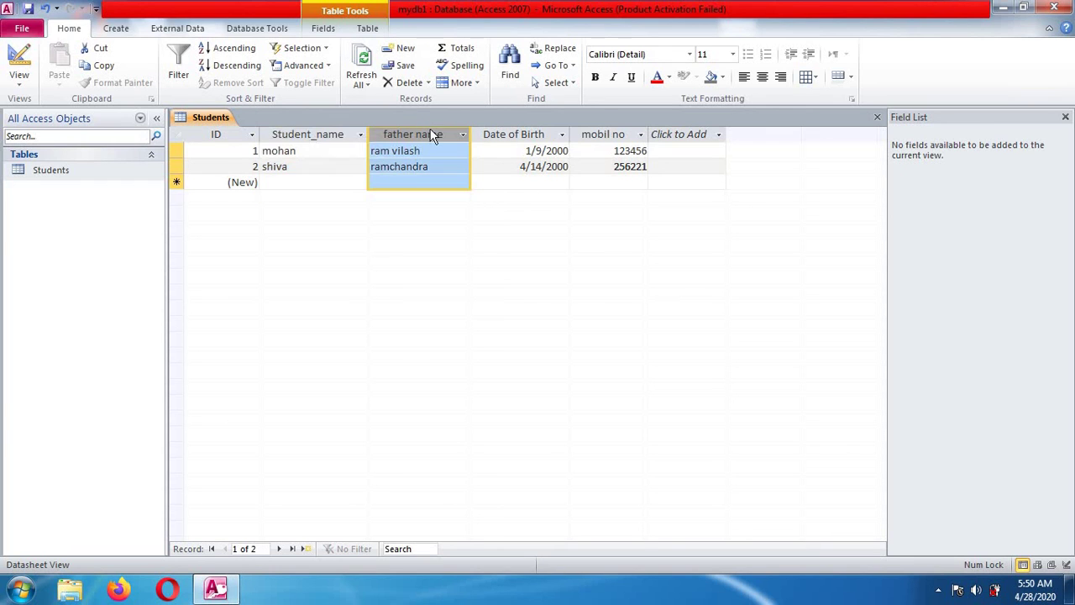
pyautogui.click(518, 136)
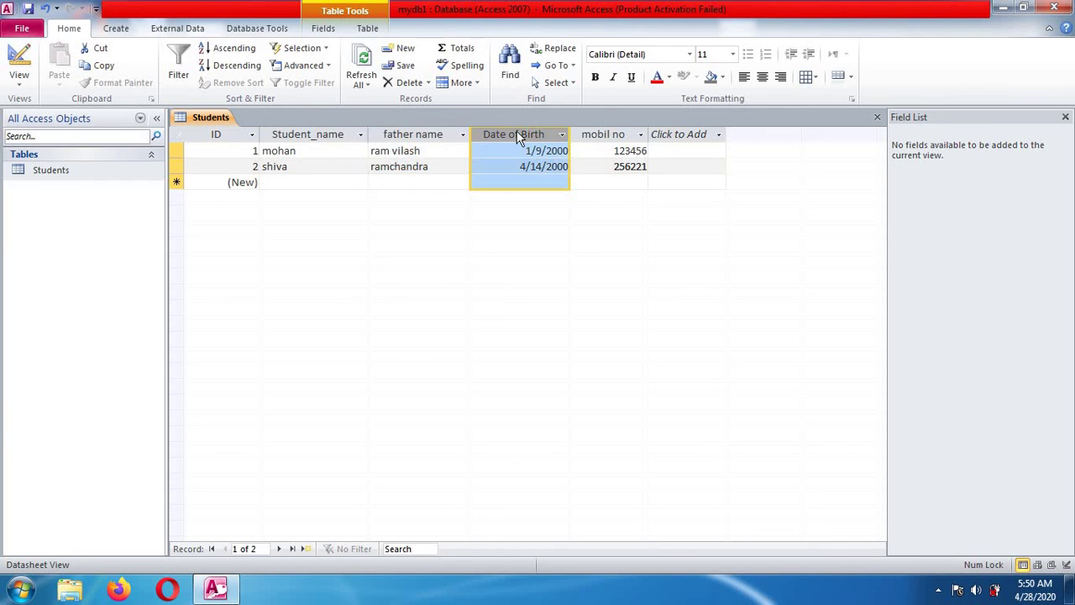
pyautogui.click(320, 132)
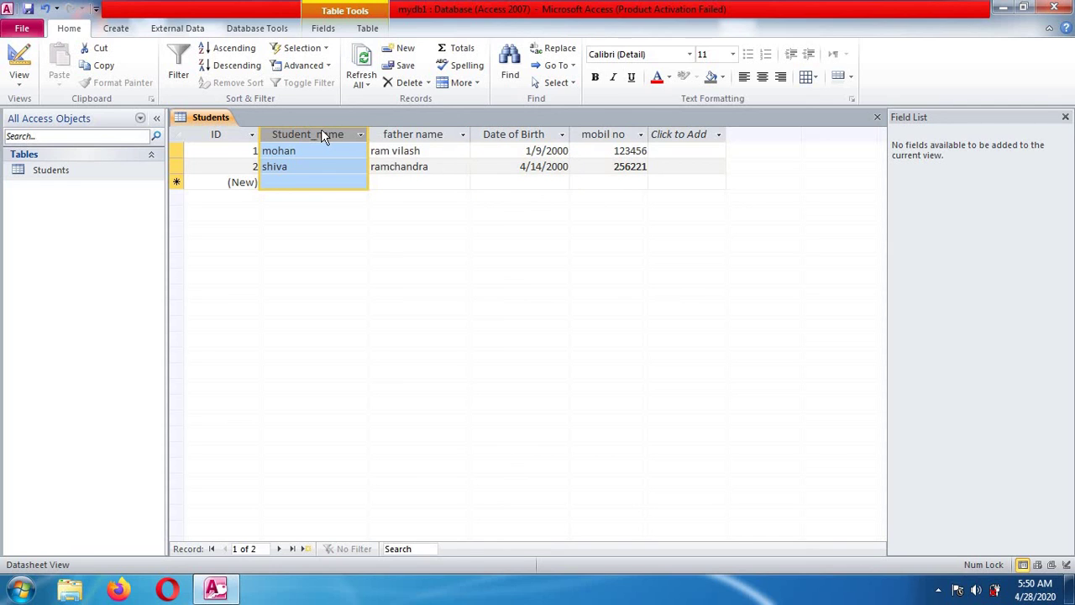
pyautogui.click(196, 151)
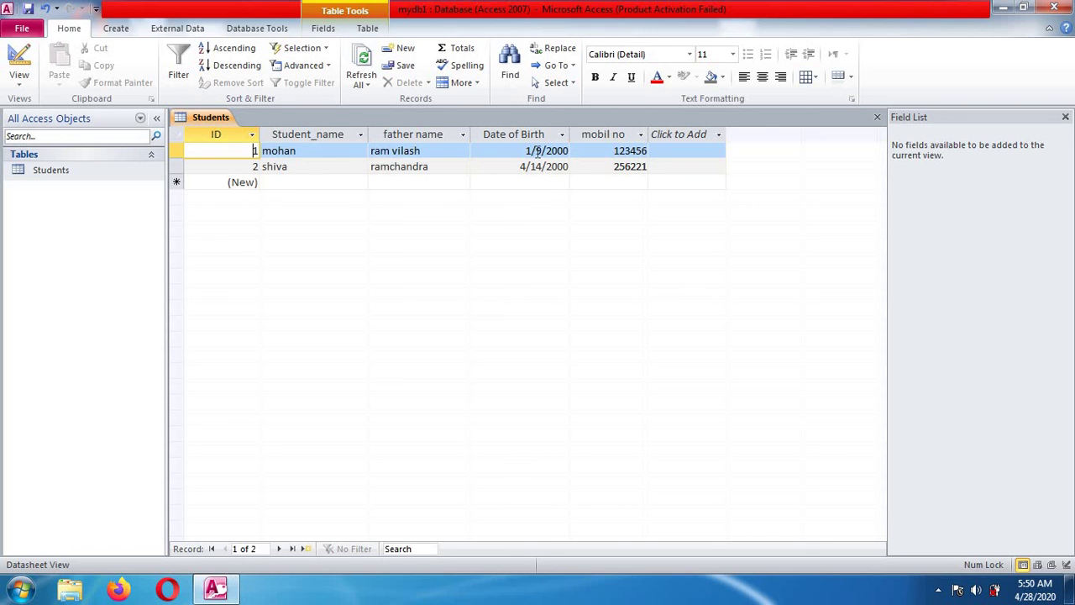
pyautogui.click(255, 171)
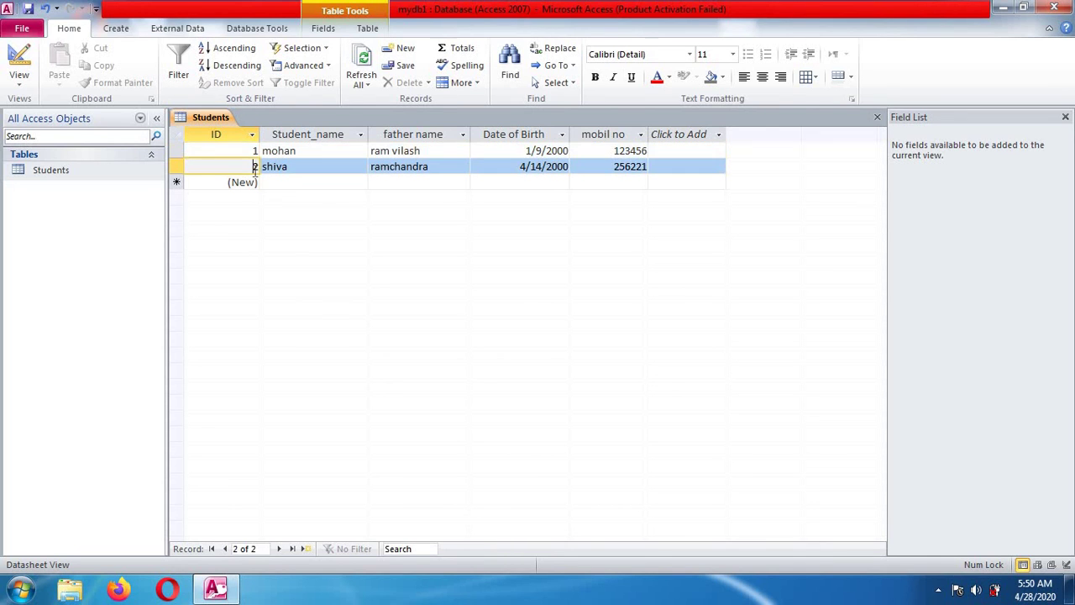